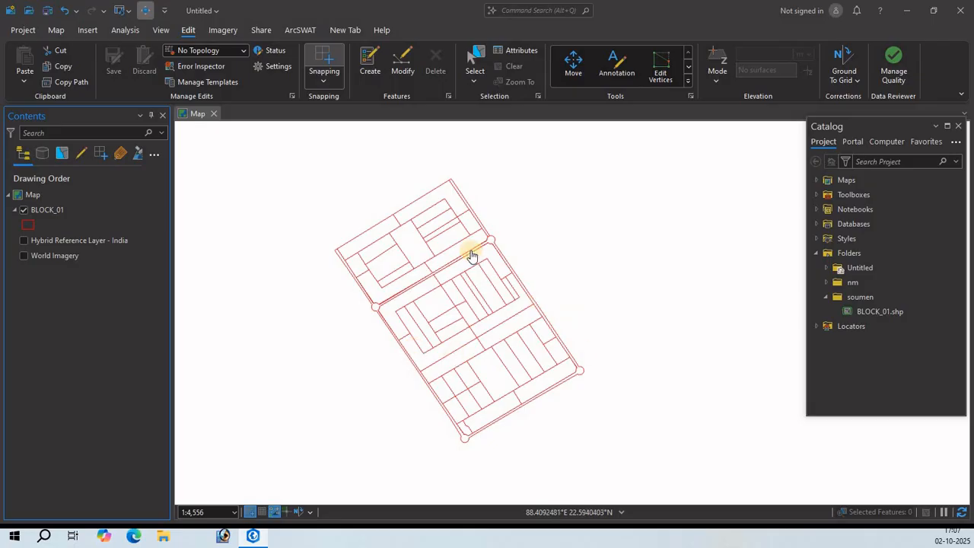
{"action": "scroll", "coordinate": [455, 257], "scroll_direction": "up", "scroll_amount": 2}
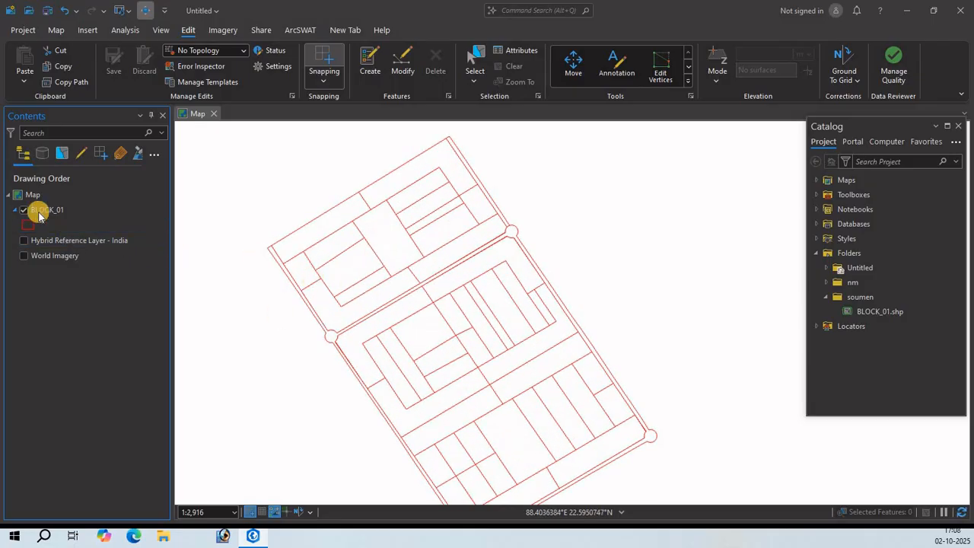
{"action": "left_click_drag", "start_coordinate": [459, 365], "coordinate": [472, 270]}
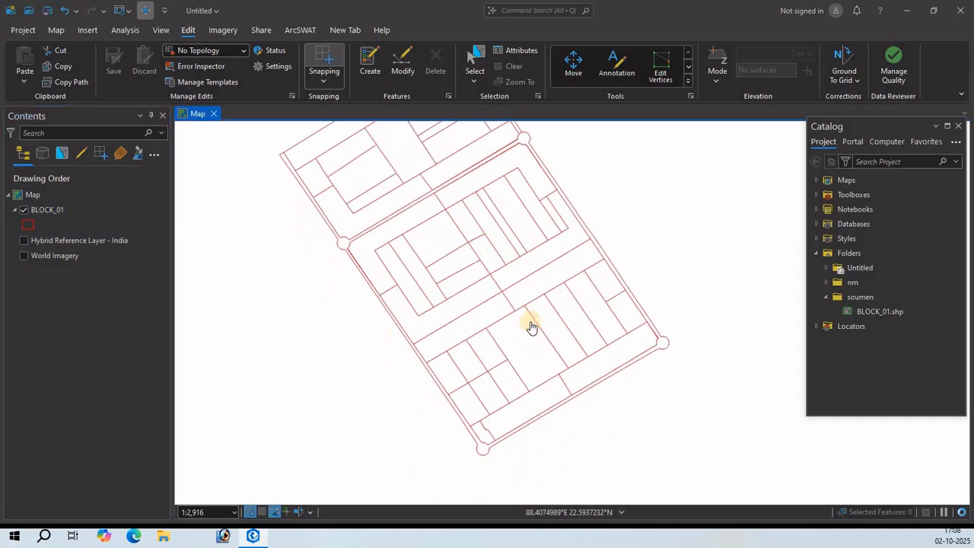
{"action": "scroll", "coordinate": [438, 307], "scroll_direction": "down", "scroll_amount": 2}
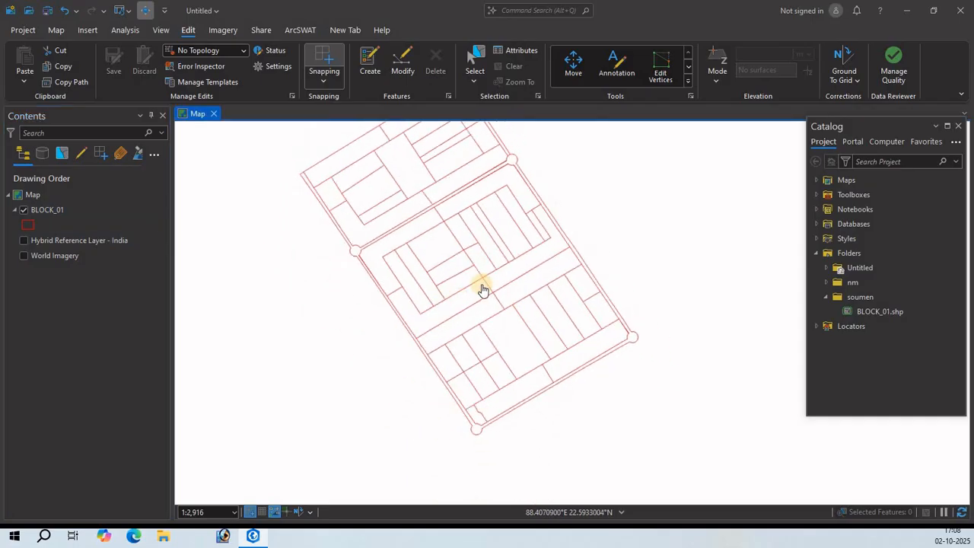
{"action": "left_click_drag", "start_coordinate": [465, 266], "coordinate": [474, 294]}
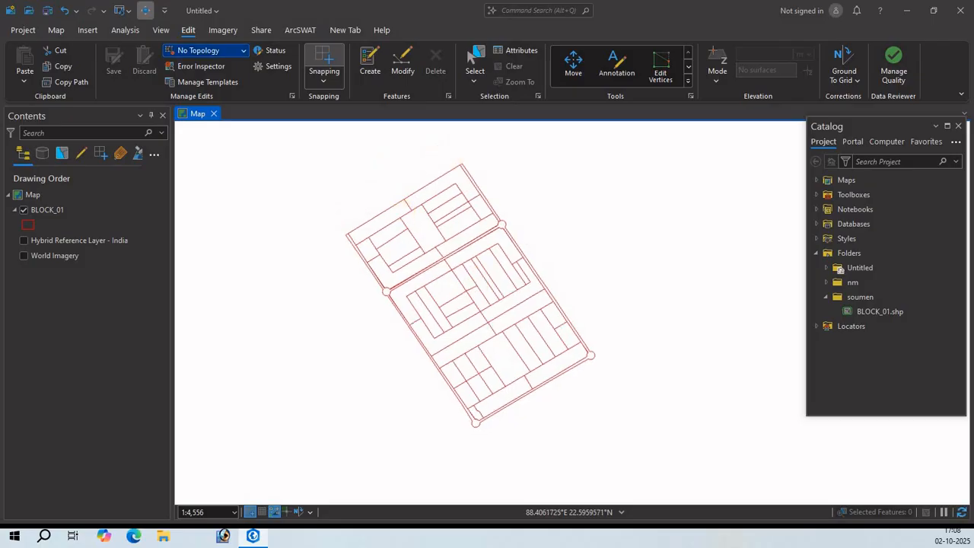
{"action": "left_click", "coordinate": [104, 216]}
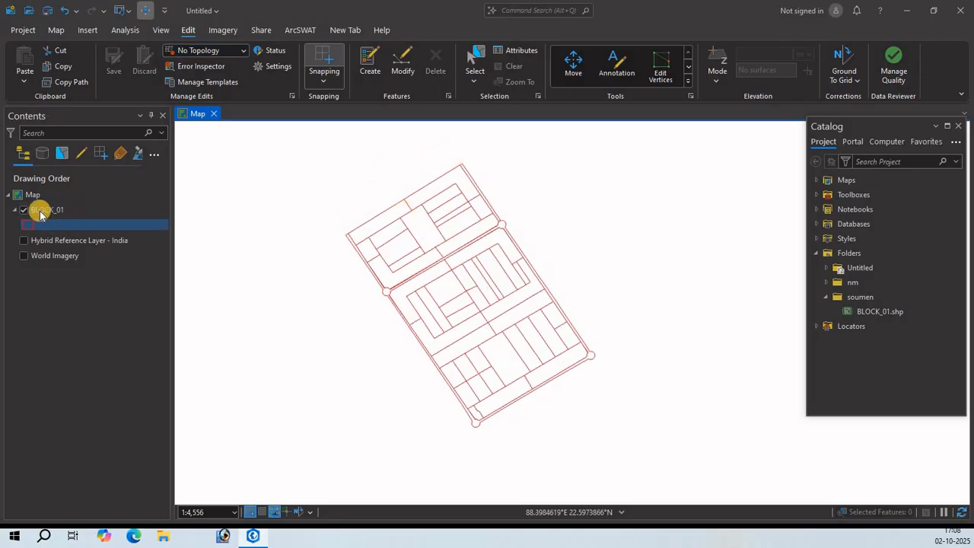
{"action": "left_click", "coordinate": [327, 231]}
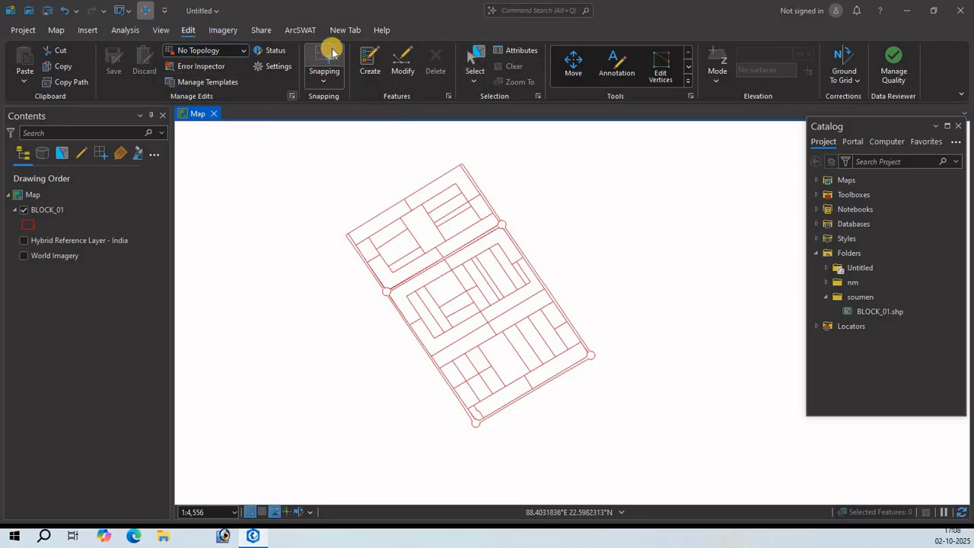
{"action": "left_click", "coordinate": [321, 81]}
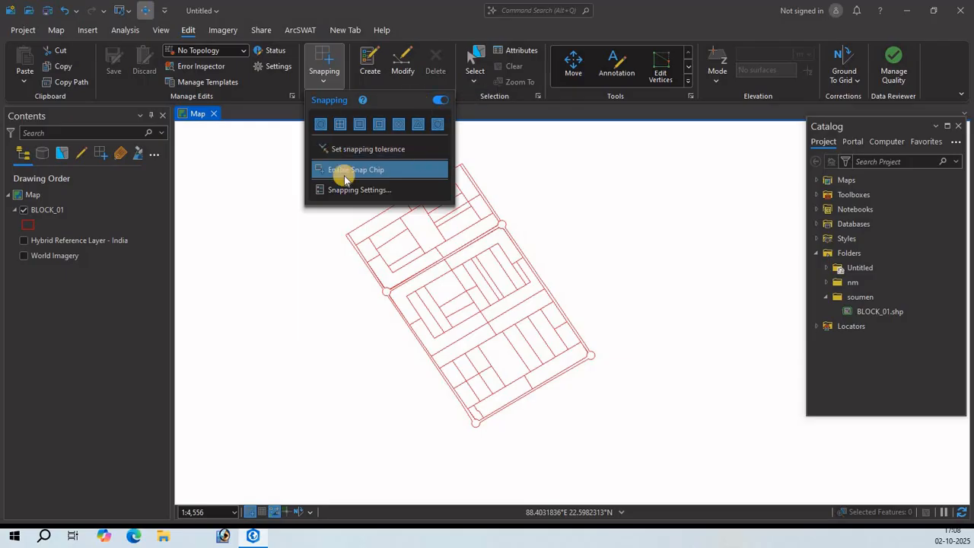
Start the Transform feature-editing tool and select all the BLOCK_01 features in the map.
{"action": "left_click", "coordinate": [402, 69]}
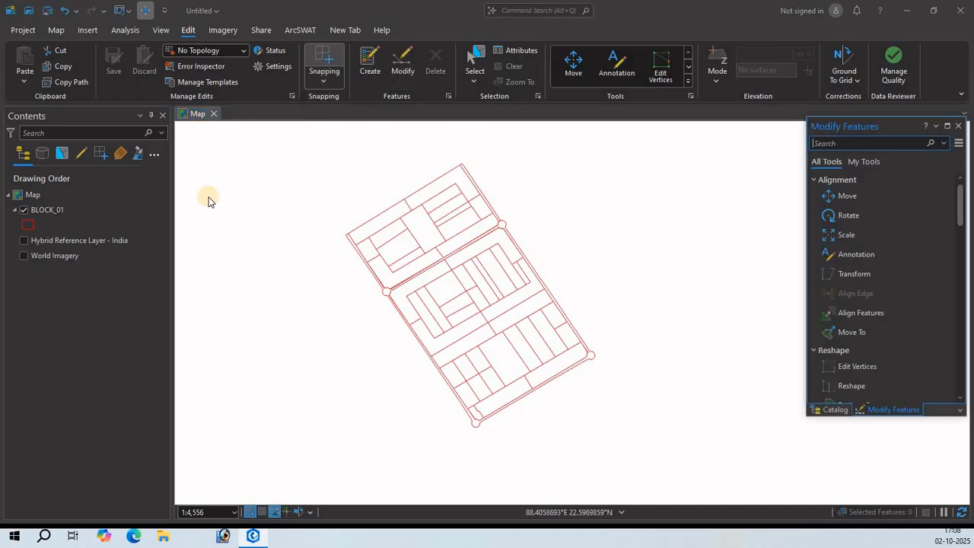
{"action": "left_click", "coordinate": [914, 141]}
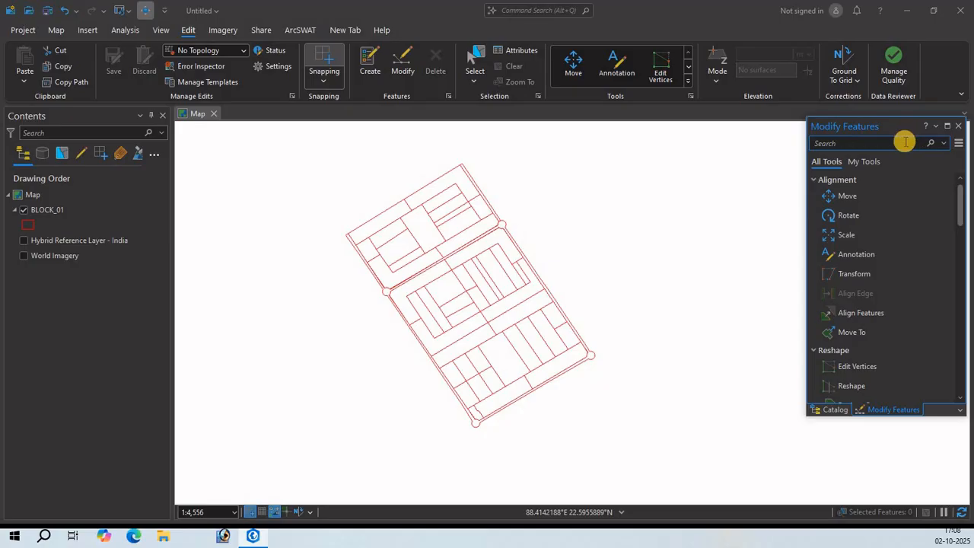
{"action": "left_click", "coordinate": [851, 275]}
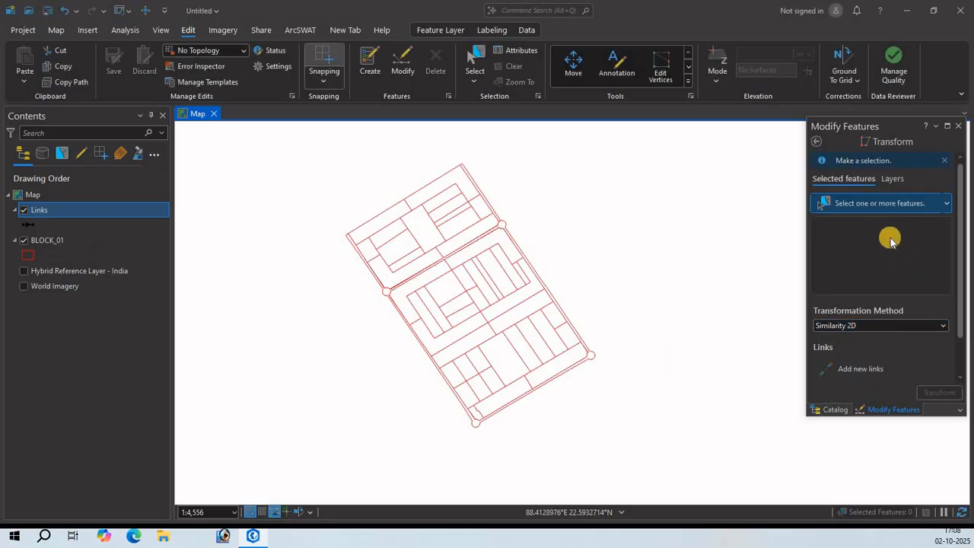
{"action": "left_click", "coordinate": [870, 204]}
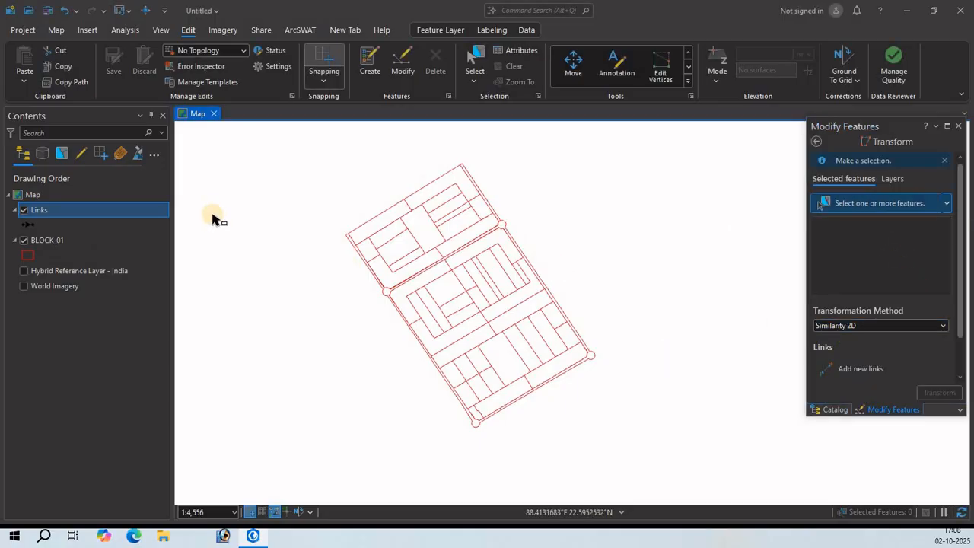
{"action": "left_click_drag", "start_coordinate": [262, 172], "coordinate": [612, 262]}
{"action": "left_click_drag", "start_coordinate": [642, 410], "coordinate": [642, 421]}
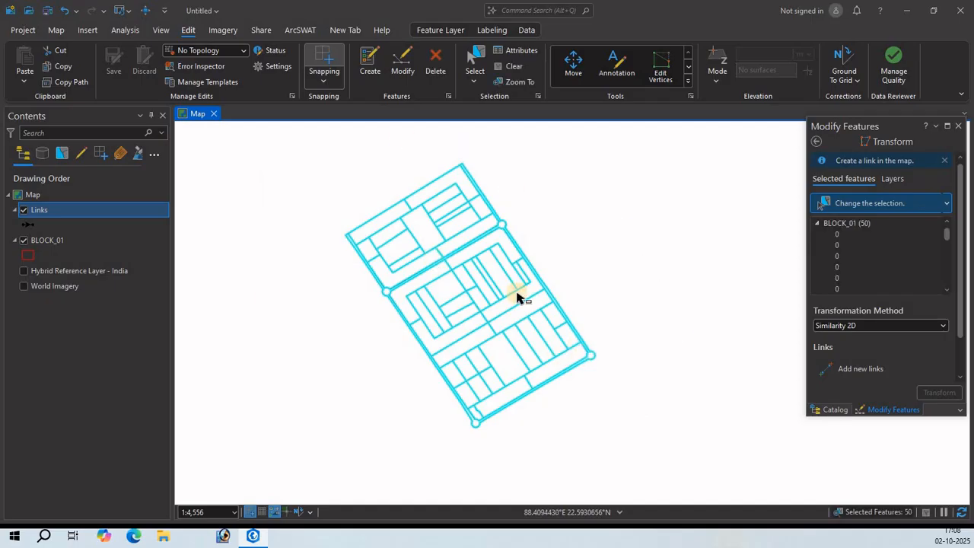
Turn on the Hybrid Reference Layer - India and World Imagery layers beneath BLOCK_01.
{"action": "left_click", "coordinate": [24, 271]}
{"action": "left_click", "coordinate": [23, 286]}
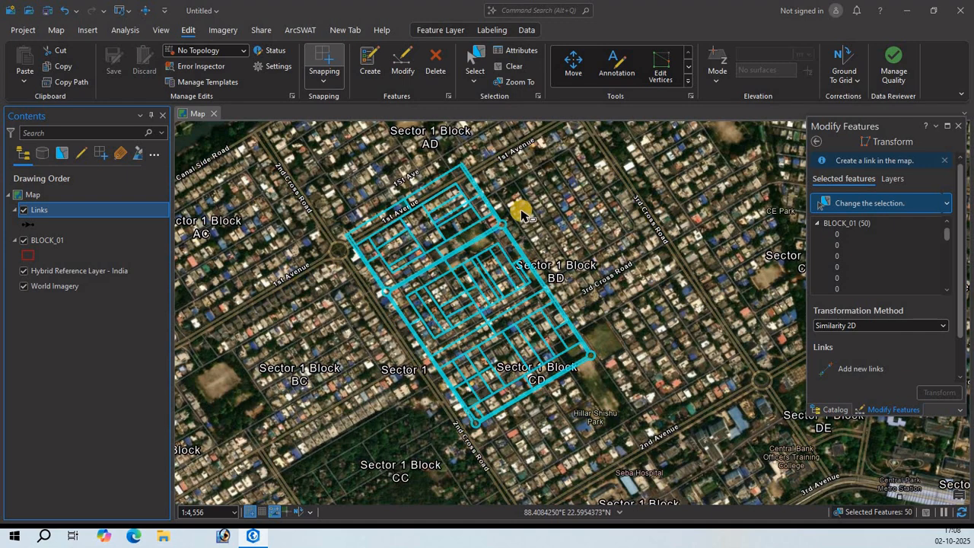
{"action": "left_click", "coordinate": [48, 30]}
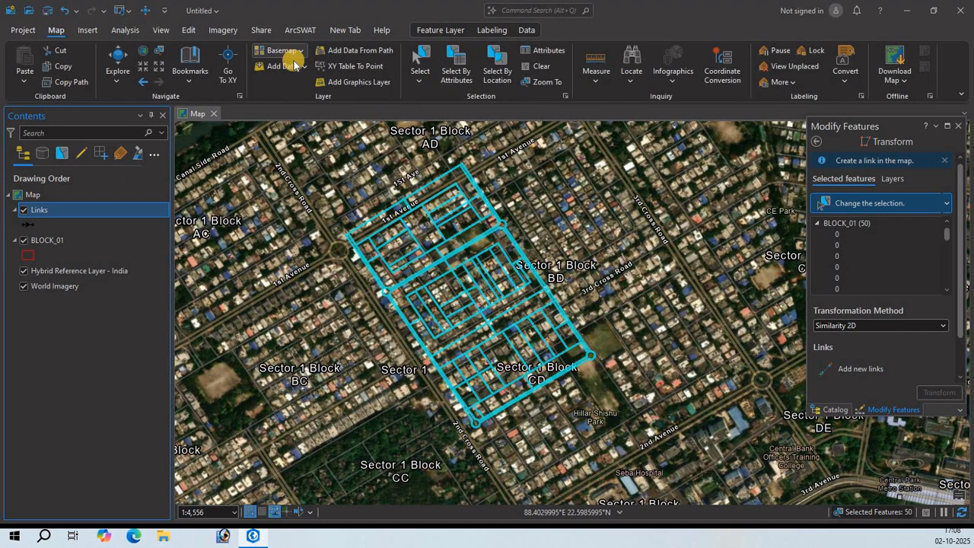
{"action": "left_click", "coordinate": [301, 54]}
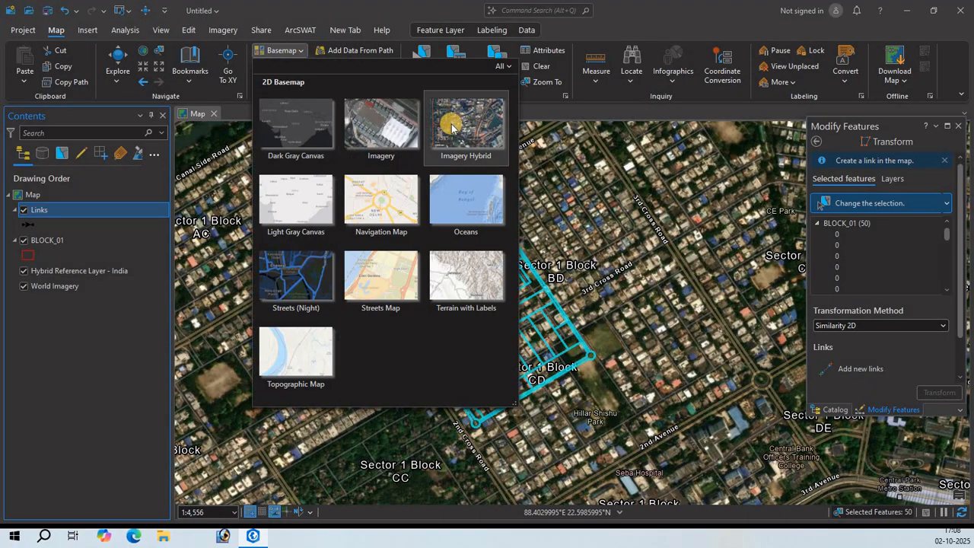
{"action": "left_click", "coordinate": [549, 102]}
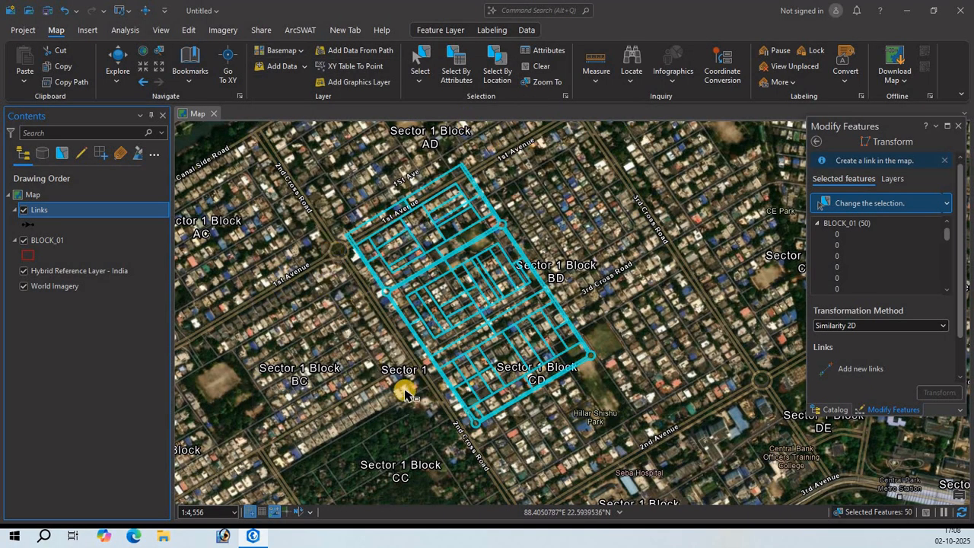
Add a transformation link from BLOCK_01's western corner near the 1st Avenue roundabout to the junction of 2nd Cross Road and Canal Side Road.
{"action": "scroll", "coordinate": [347, 229], "scroll_direction": "up", "scroll_amount": 3}
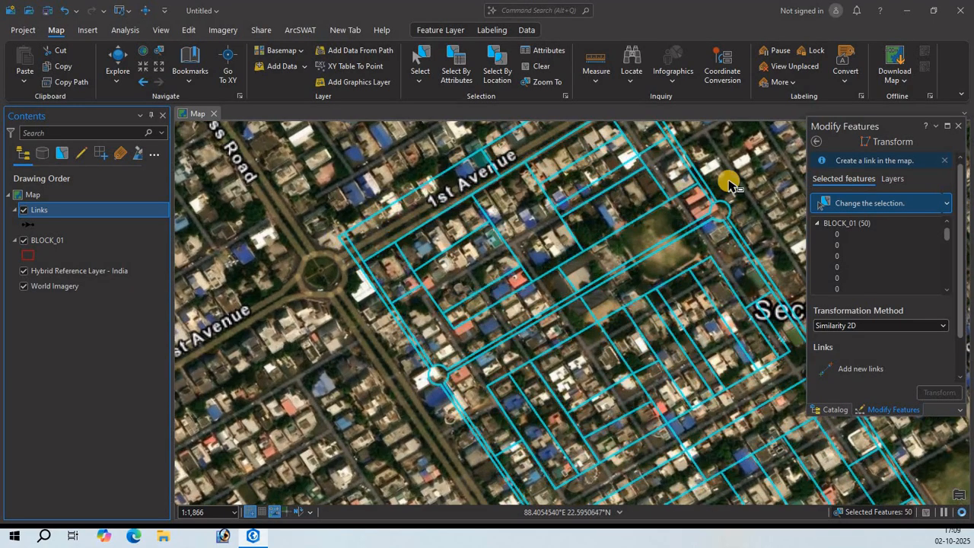
{"action": "scroll", "coordinate": [640, 259], "scroll_direction": "down", "scroll_amount": 3}
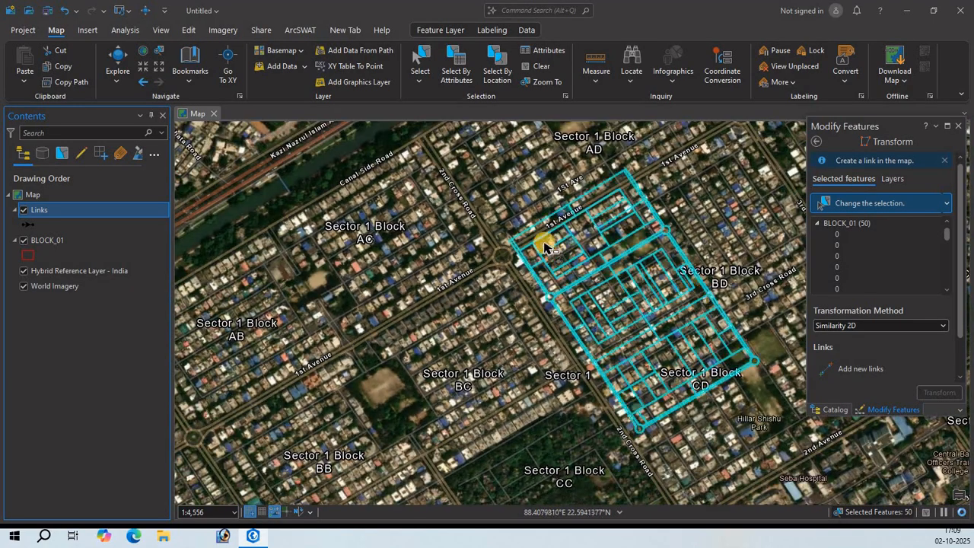
{"action": "scroll", "coordinate": [544, 248], "scroll_direction": "up", "scroll_amount": 4}
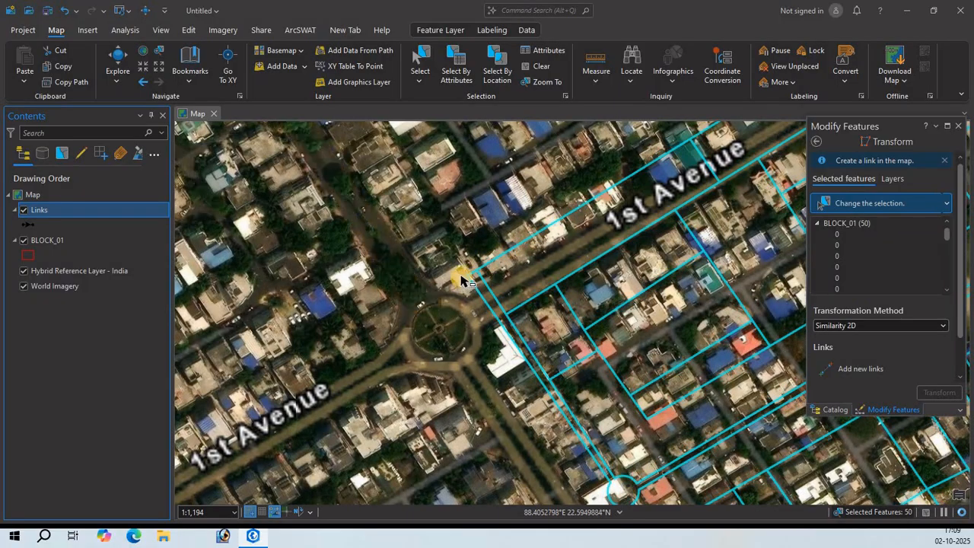
{"action": "scroll", "coordinate": [464, 279], "scroll_direction": "up", "scroll_amount": 2}
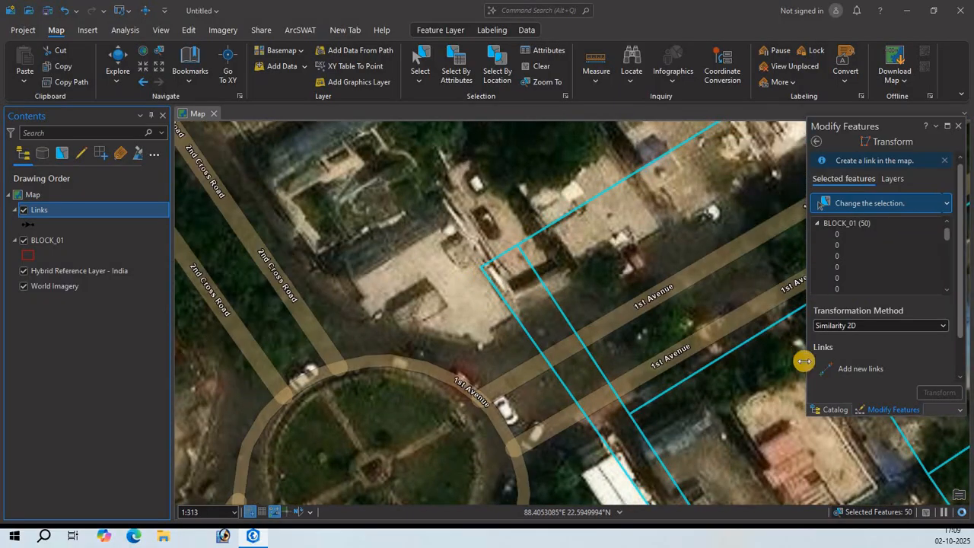
{"action": "left_click", "coordinate": [834, 371]}
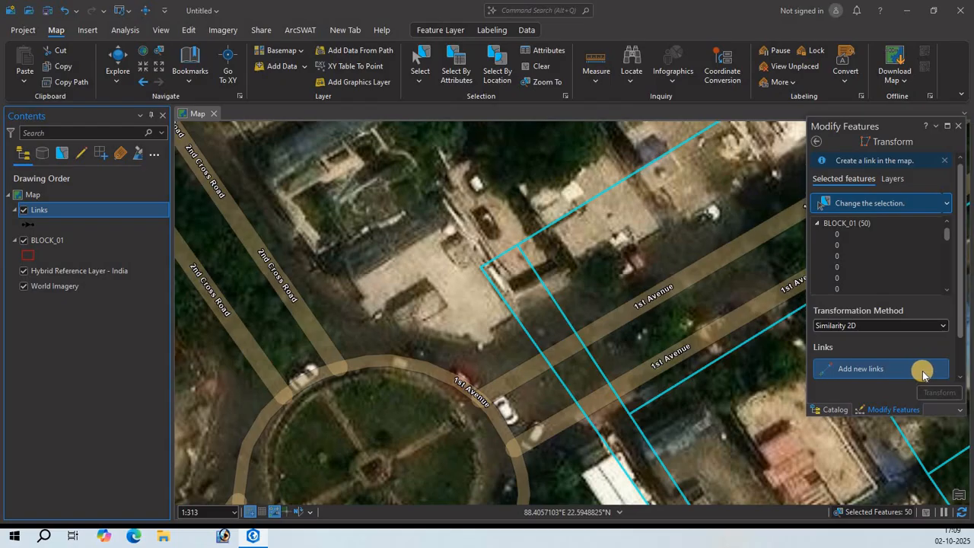
{"action": "left_click", "coordinate": [852, 370]}
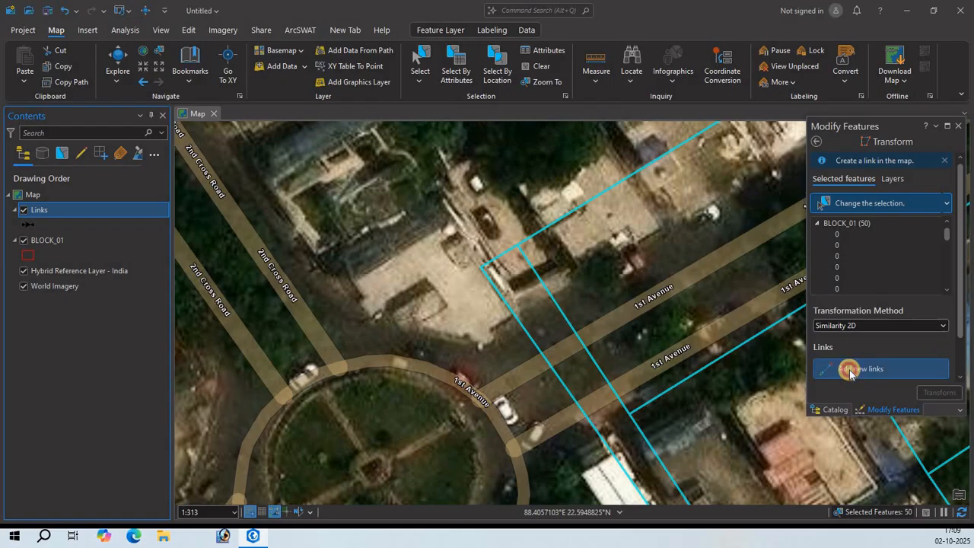
{"action": "left_click", "coordinate": [481, 266]}
{"action": "scroll", "coordinate": [423, 274], "scroll_direction": "down", "scroll_amount": 4}
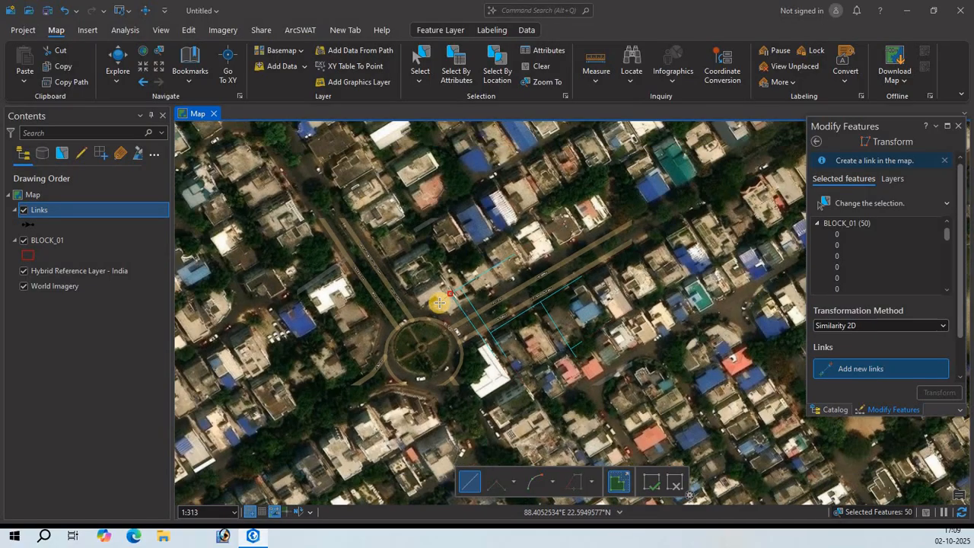
{"action": "scroll", "coordinate": [423, 273], "scroll_direction": "down", "scroll_amount": 3}
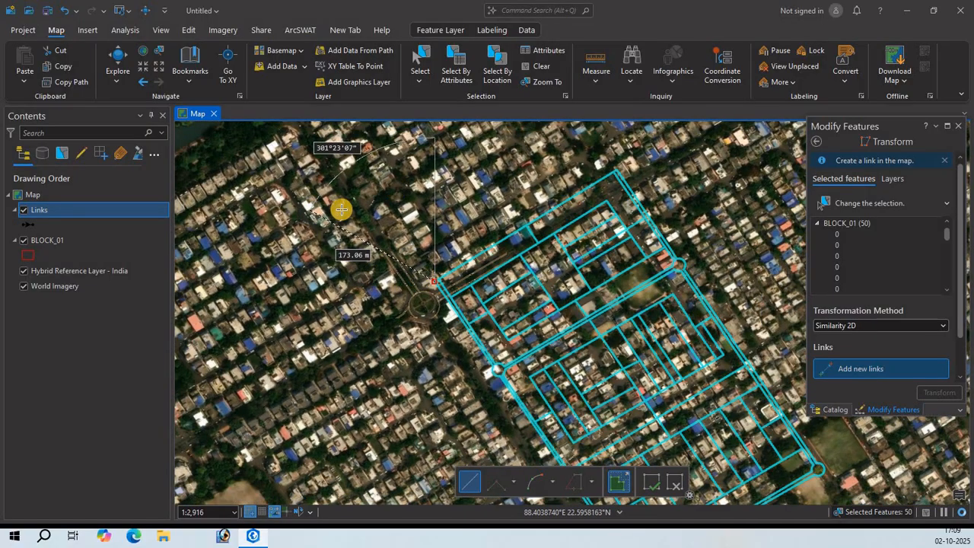
{"action": "scroll", "coordinate": [359, 255], "scroll_direction": "up", "scroll_amount": 3}
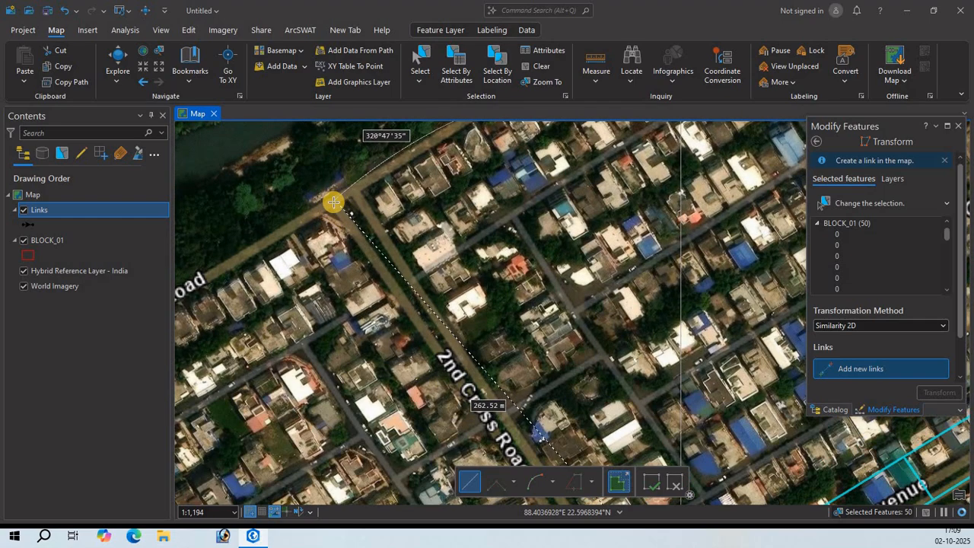
{"action": "left_click", "coordinate": [335, 225]}
Add a second transformation link from BLOCK_01's northern corner to the junction of 3rd Cross Road and Canal Side Road.
{"action": "scroll", "coordinate": [429, 320], "scroll_direction": "down", "scroll_amount": 5}
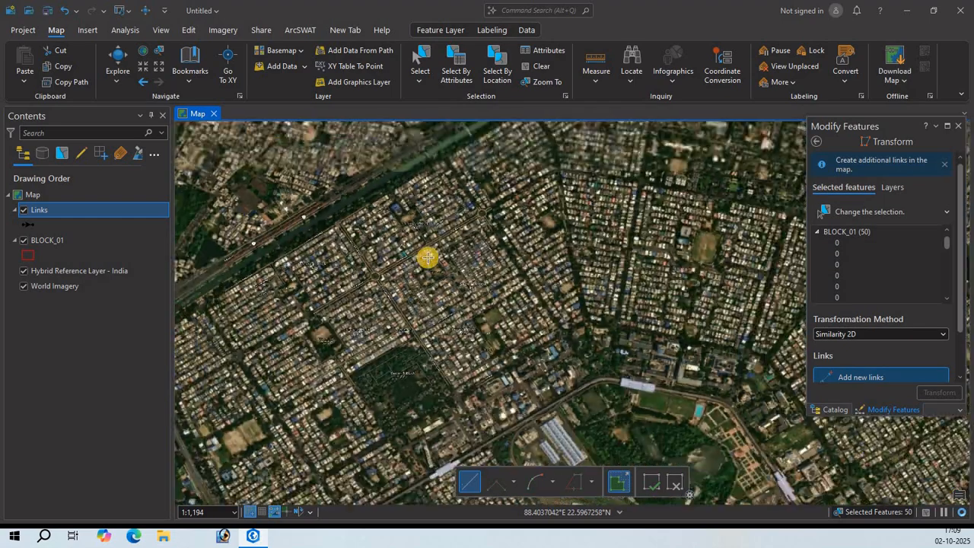
{"action": "scroll", "coordinate": [458, 220], "scroll_direction": "up", "scroll_amount": 3}
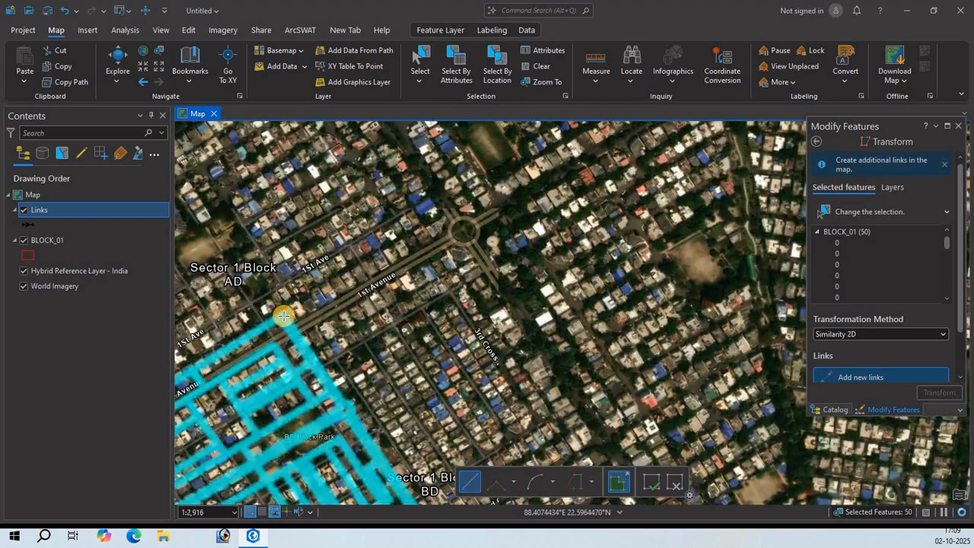
{"action": "scroll", "coordinate": [274, 318], "scroll_direction": "up", "scroll_amount": 2}
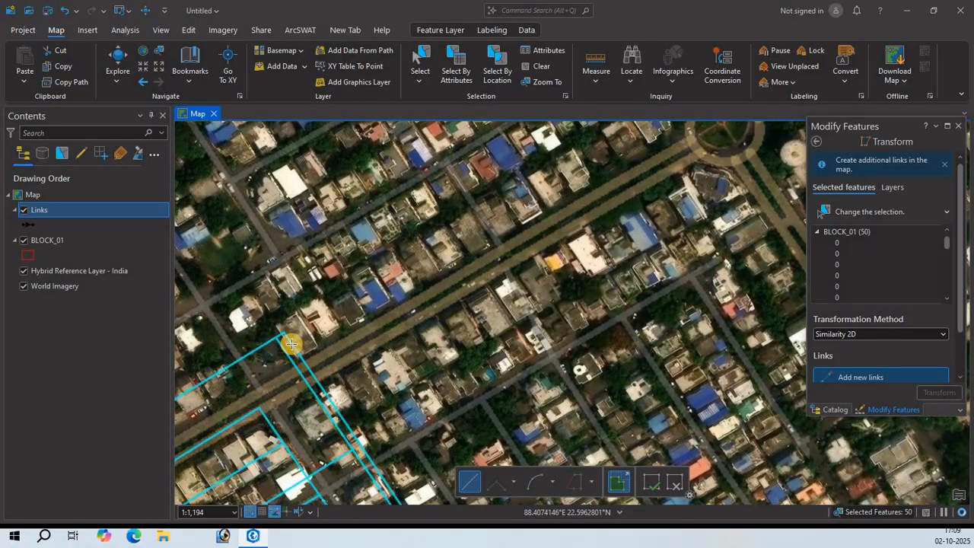
{"action": "left_click", "coordinate": [283, 333]}
{"action": "scroll", "coordinate": [335, 245], "scroll_direction": "down", "scroll_amount": 3}
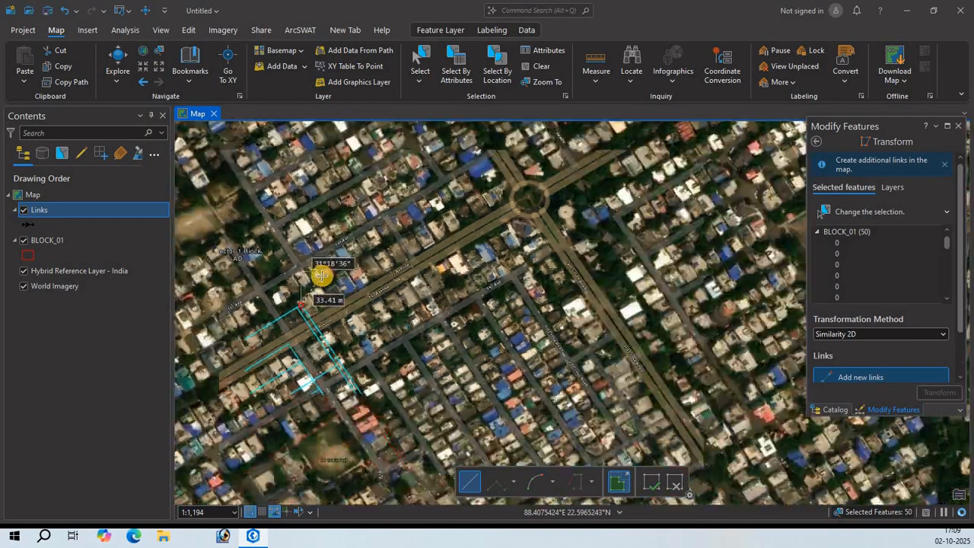
{"action": "scroll", "coordinate": [336, 242], "scroll_direction": "down", "scroll_amount": 2}
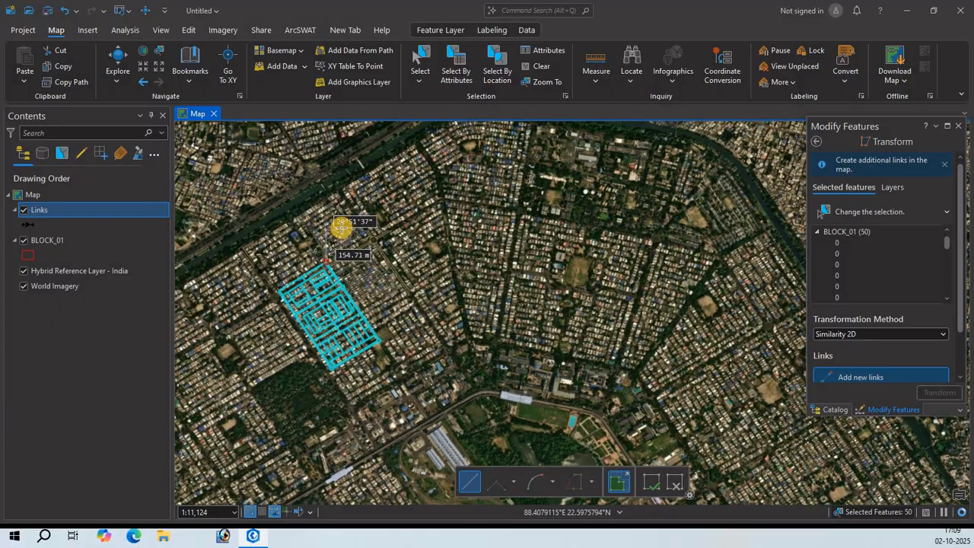
{"action": "scroll", "coordinate": [346, 202], "scroll_direction": "up", "scroll_amount": 3}
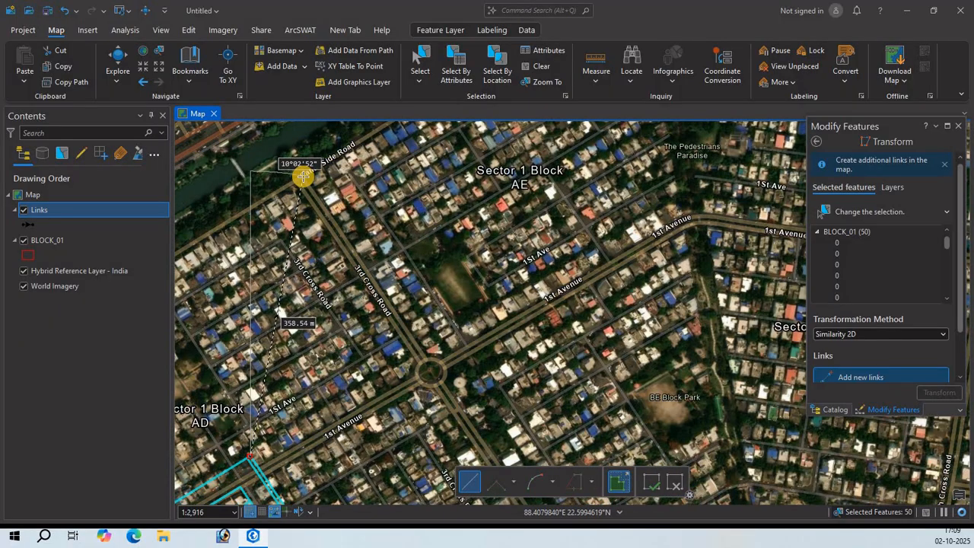
{"action": "scroll", "coordinate": [301, 176], "scroll_direction": "up", "scroll_amount": 3}
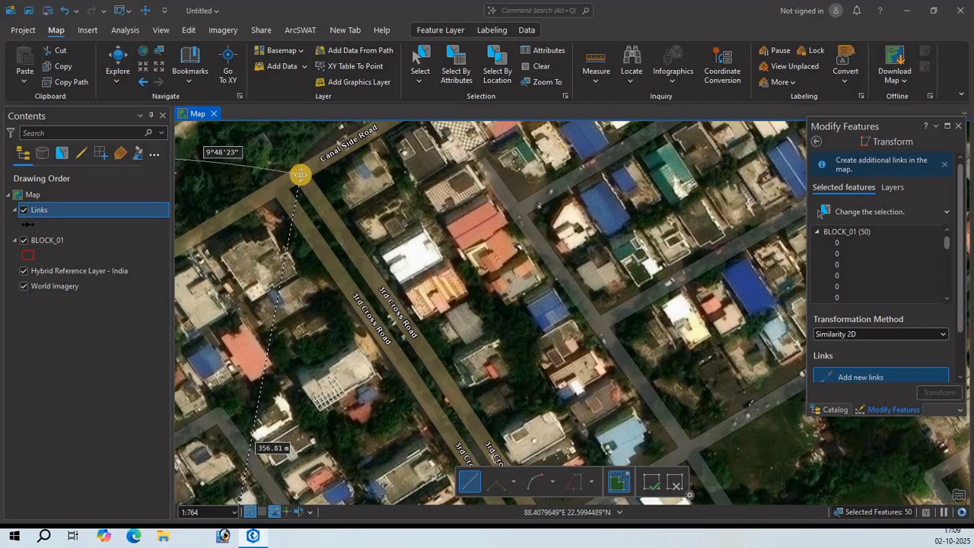
{"action": "left_click", "coordinate": [301, 175]}
Add a third transformation link from BLOCK_01's eastern corner near Cd Park to the roundabout of 2nd Avenue and 3rd Cross Road.
{"action": "scroll", "coordinate": [320, 217], "scroll_direction": "down", "scroll_amount": 10}
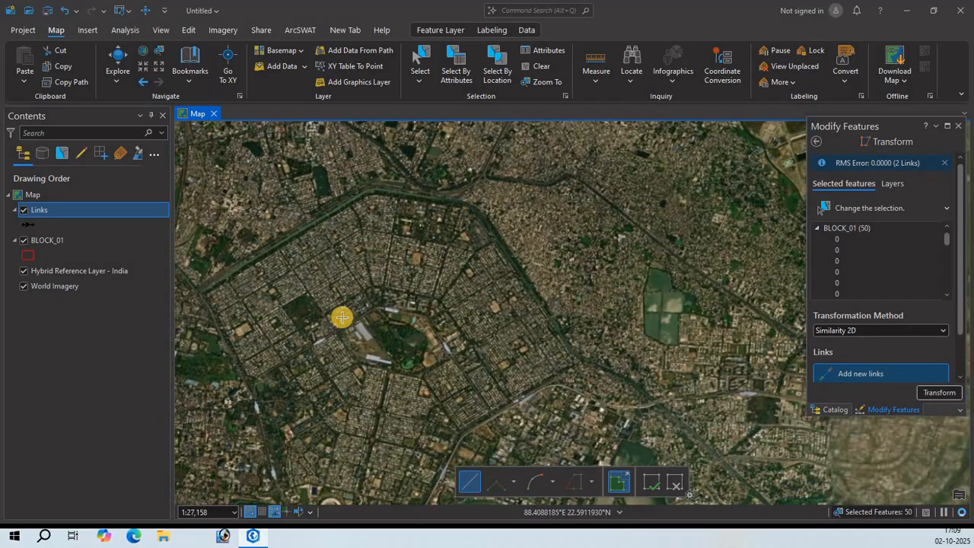
{"action": "scroll", "coordinate": [335, 304], "scroll_direction": "up", "scroll_amount": 4}
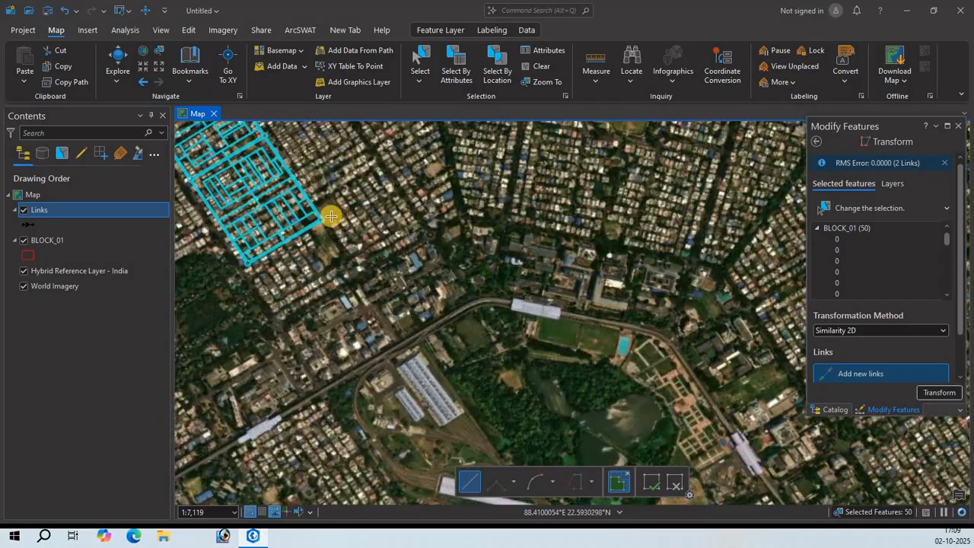
{"action": "scroll", "coordinate": [331, 216], "scroll_direction": "up", "scroll_amount": 7}
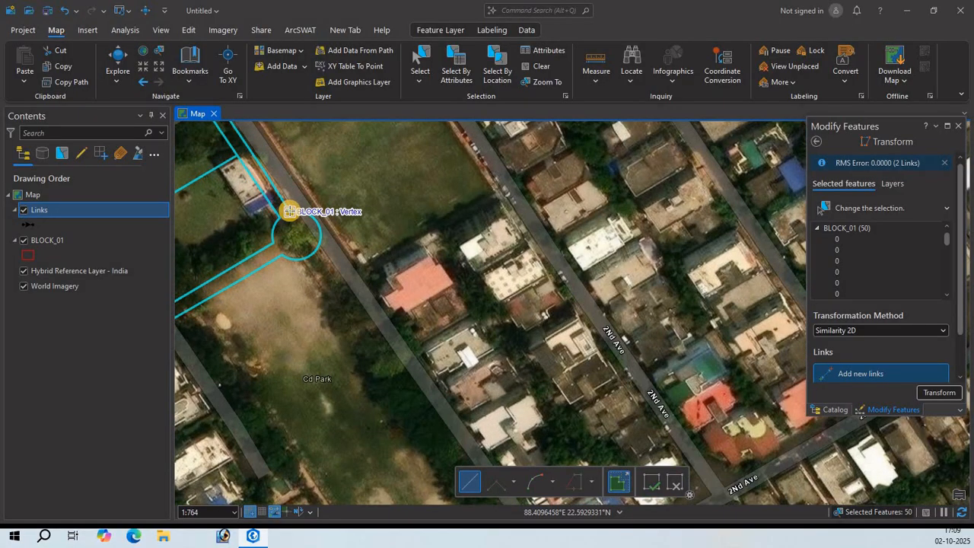
{"action": "scroll", "coordinate": [325, 220], "scroll_direction": "down", "scroll_amount": 4}
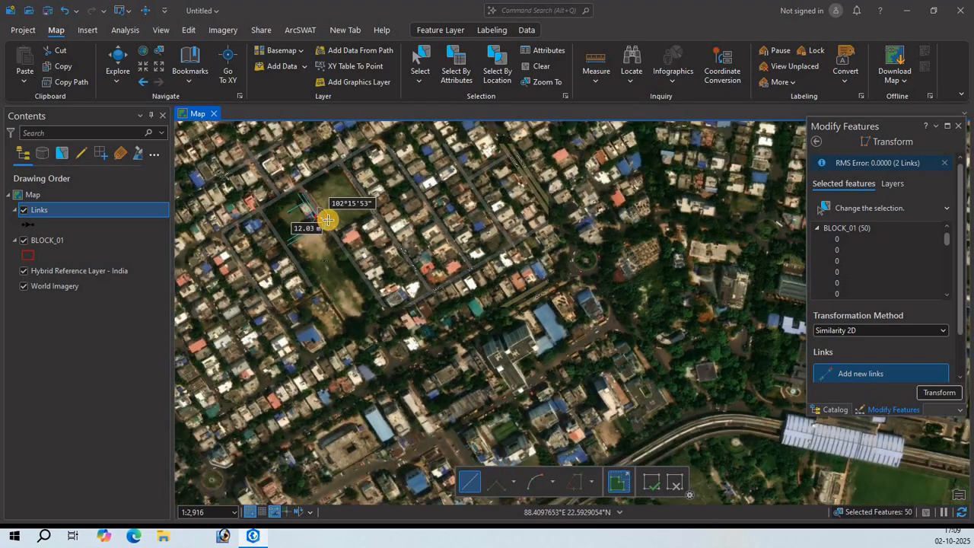
{"action": "scroll", "coordinate": [324, 219], "scroll_direction": "down", "scroll_amount": 4}
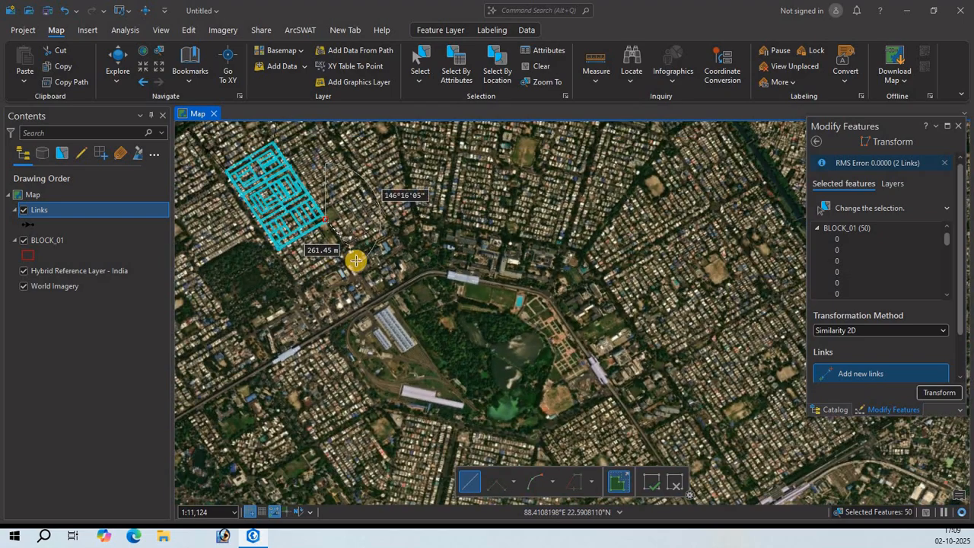
{"action": "scroll", "coordinate": [401, 232], "scroll_direction": "up", "scroll_amount": 1}
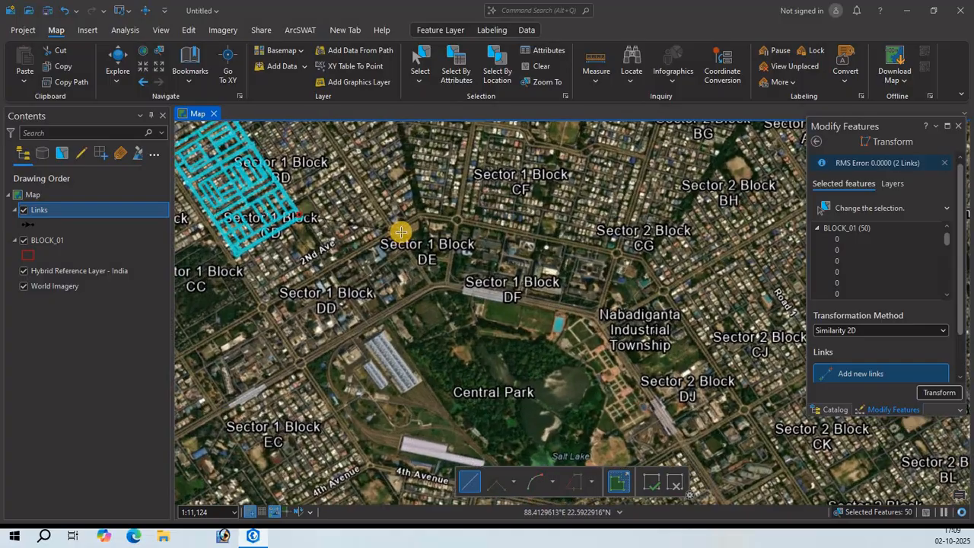
{"action": "scroll", "coordinate": [401, 232], "scroll_direction": "up", "scroll_amount": 2}
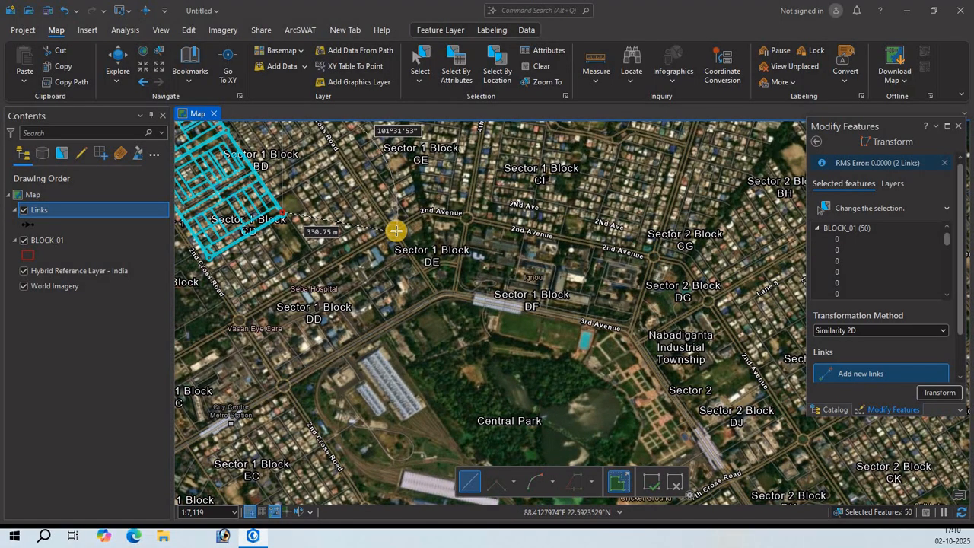
{"action": "scroll", "coordinate": [398, 227], "scroll_direction": "up", "scroll_amount": 7}
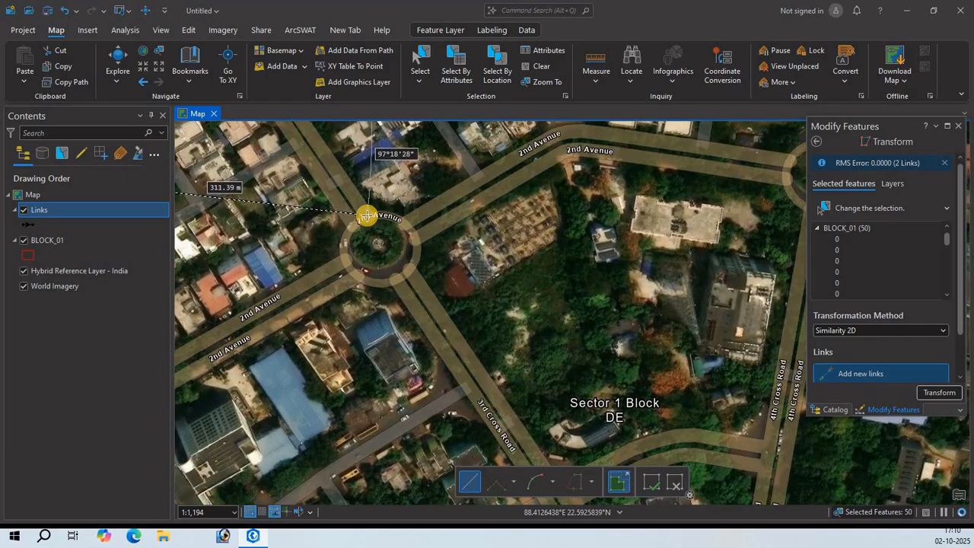
{"action": "scroll", "coordinate": [373, 233], "scroll_direction": "down", "scroll_amount": 7}
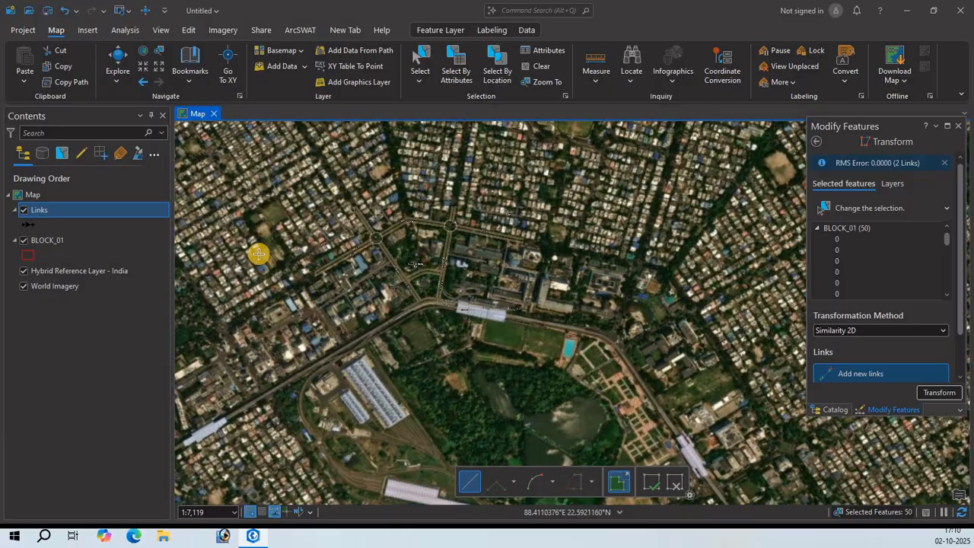
Add a fourth transformation link from BLOCK_01's southern corner to the roundabout of 2nd Avenue and 2nd Cross Road.
{"action": "left_click_drag", "start_coordinate": [218, 333], "coordinate": [434, 289]}
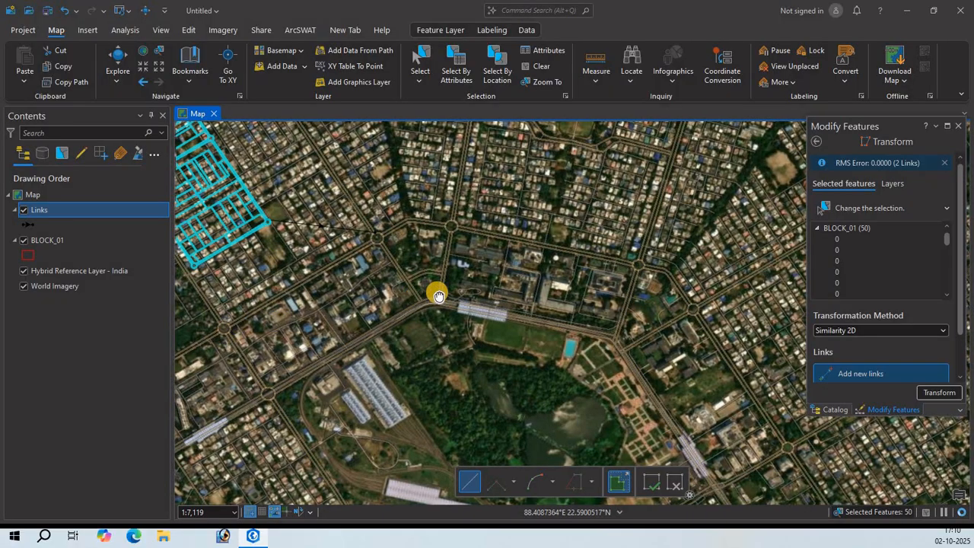
{"action": "scroll", "coordinate": [385, 238], "scroll_direction": "up", "scroll_amount": 5}
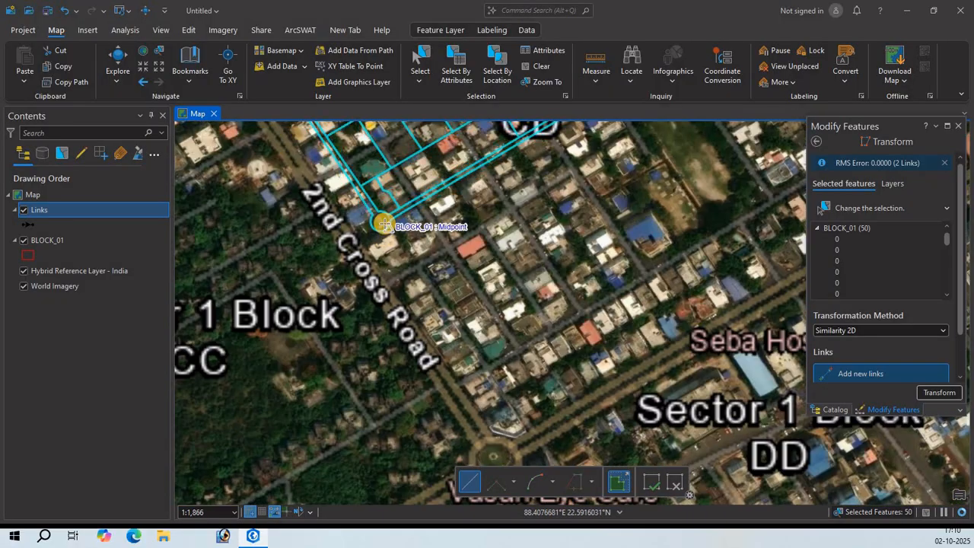
{"action": "scroll", "coordinate": [378, 201], "scroll_direction": "up", "scroll_amount": 3}
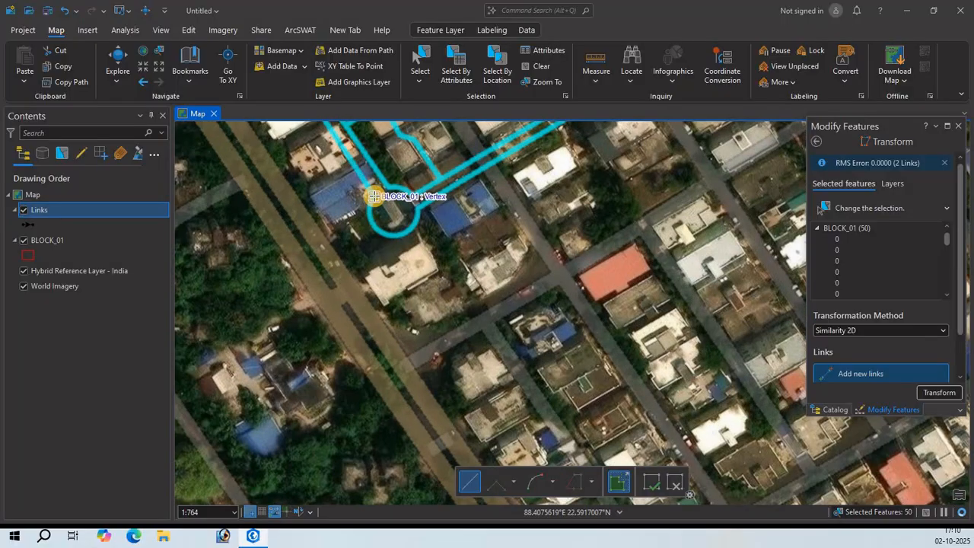
{"action": "left_click", "coordinate": [374, 196]}
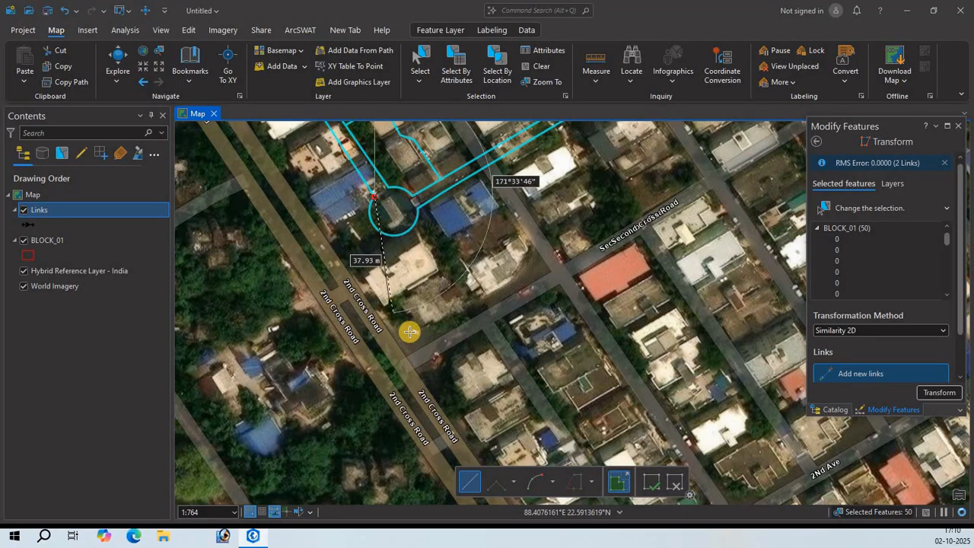
{"action": "scroll", "coordinate": [409, 332], "scroll_direction": "down", "scroll_amount": 5}
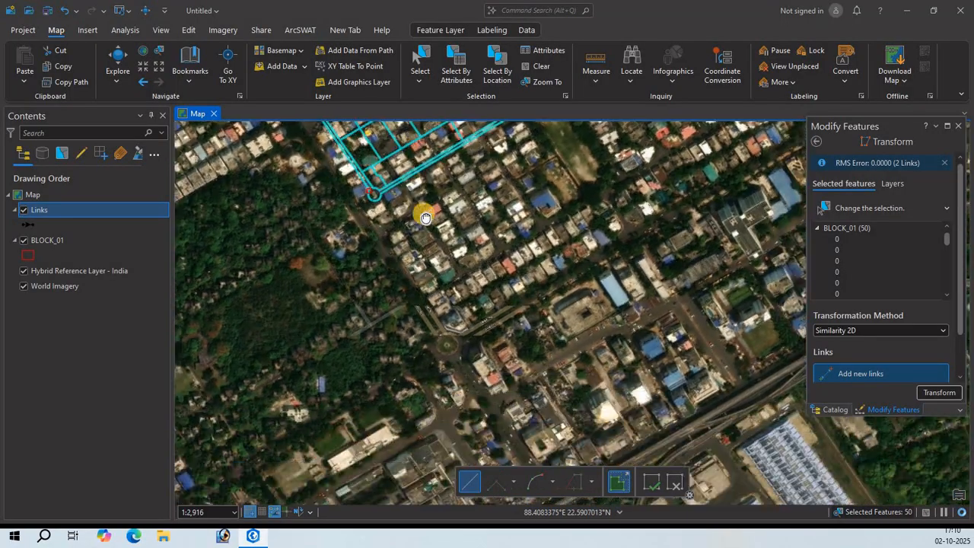
{"action": "left_click_drag", "start_coordinate": [425, 219], "coordinate": [411, 156]}
{"action": "left_click", "coordinate": [433, 284]}
{"action": "left_click_drag", "start_coordinate": [476, 256], "coordinate": [540, 325]}
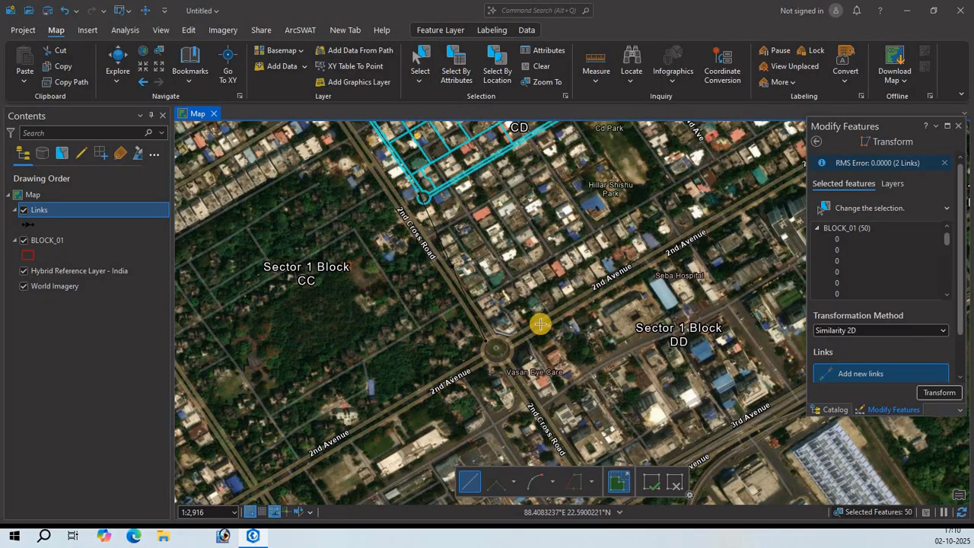
Run the Similarity 2D transformation on the selected BLOCK_01 features using the added links.
{"action": "scroll", "coordinate": [477, 306], "scroll_direction": "down", "scroll_amount": 3}
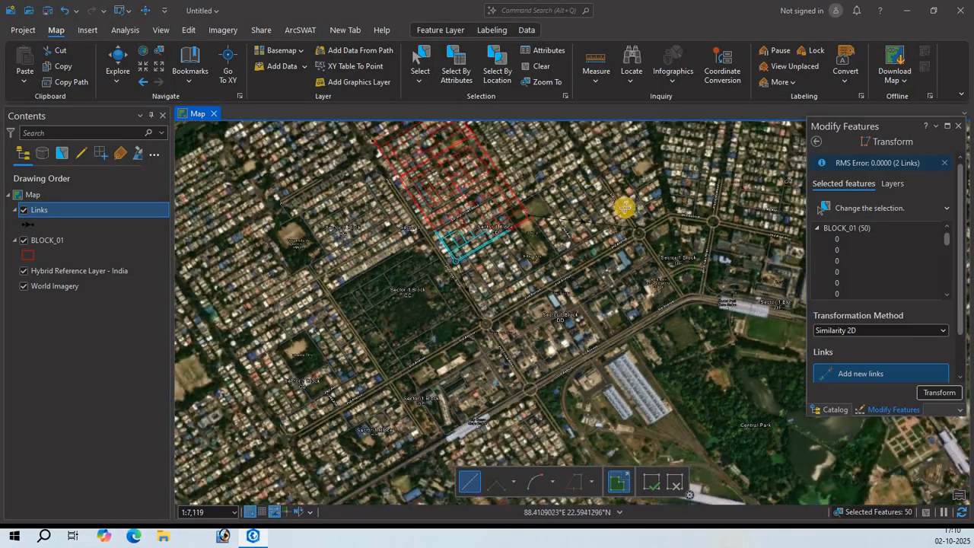
{"action": "left_click_drag", "start_coordinate": [572, 190], "coordinate": [615, 290]}
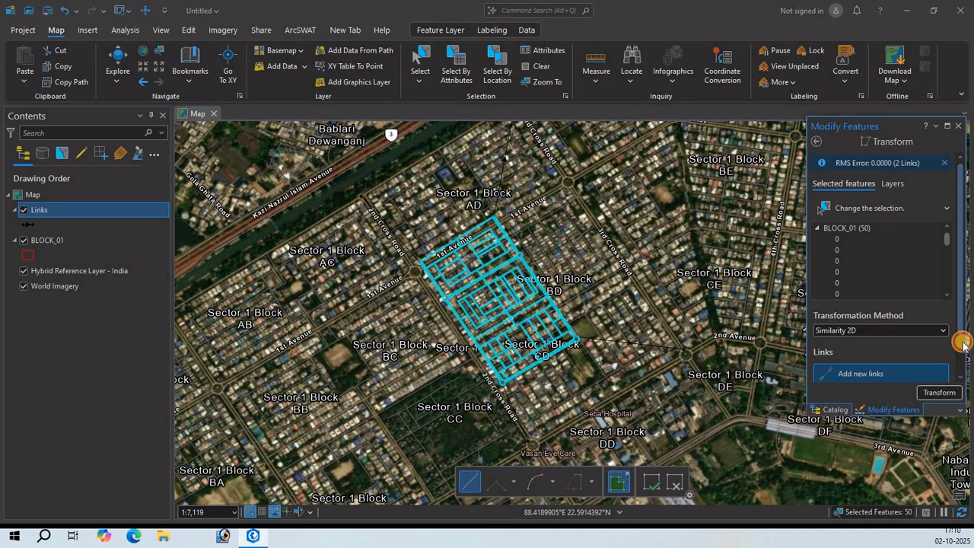
{"action": "scroll", "coordinate": [887, 335], "scroll_direction": "down", "scroll_amount": 1}
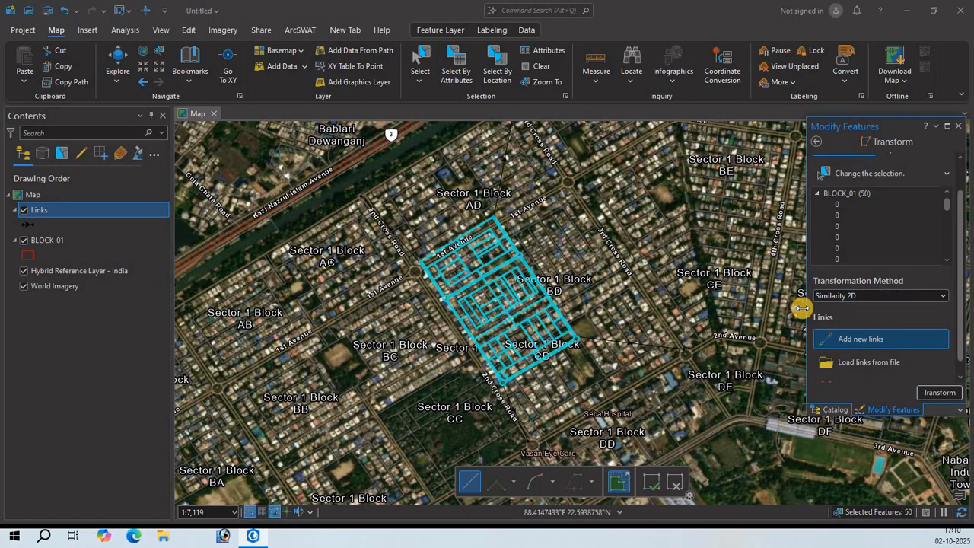
{"action": "left_click_drag", "start_coordinate": [962, 328], "coordinate": [967, 380]}
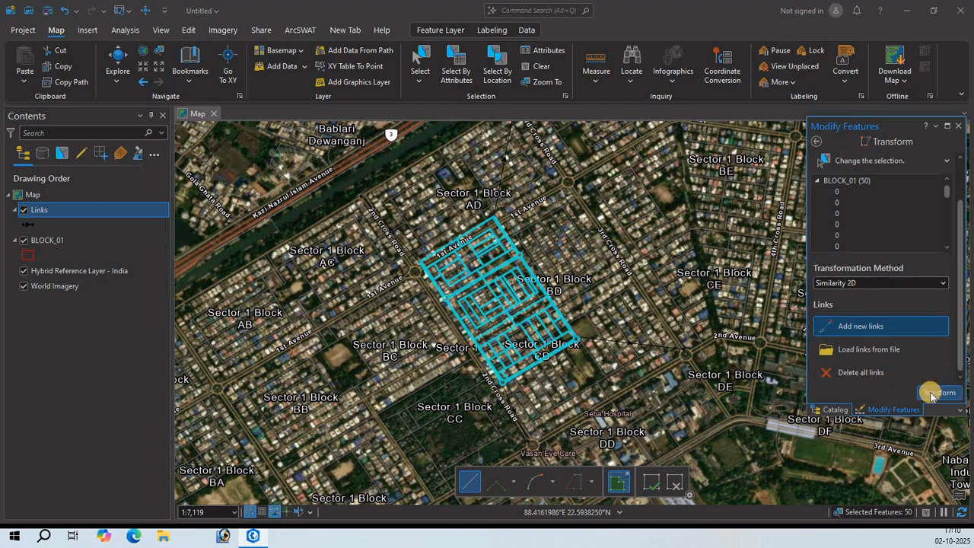
{"action": "left_click", "coordinate": [938, 393]}
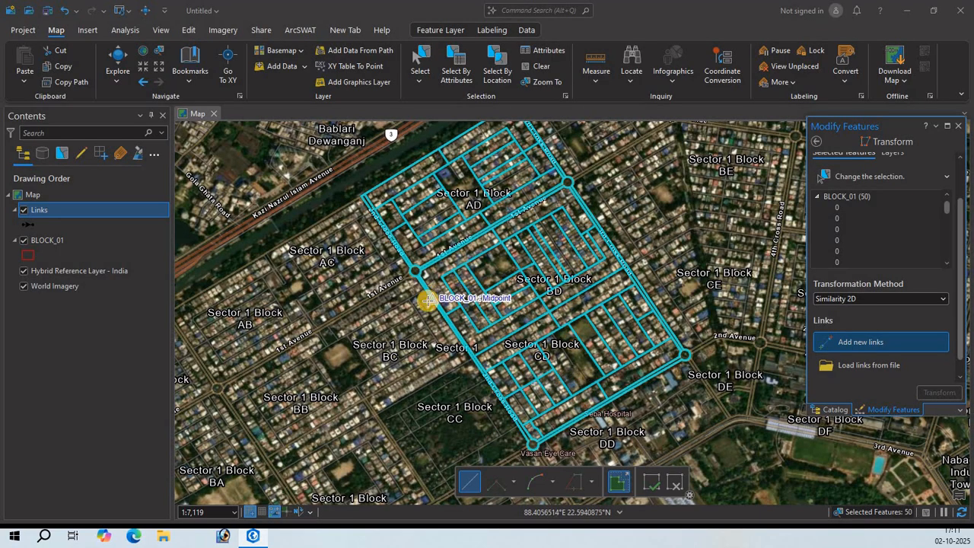
Examine how the transformed BLOCK_01 lines fit the streets around 1st Avenue, 2nd Cross Road and Sector 1 Block BD.
{"action": "scroll", "coordinate": [428, 300], "scroll_direction": "up", "scroll_amount": 2}
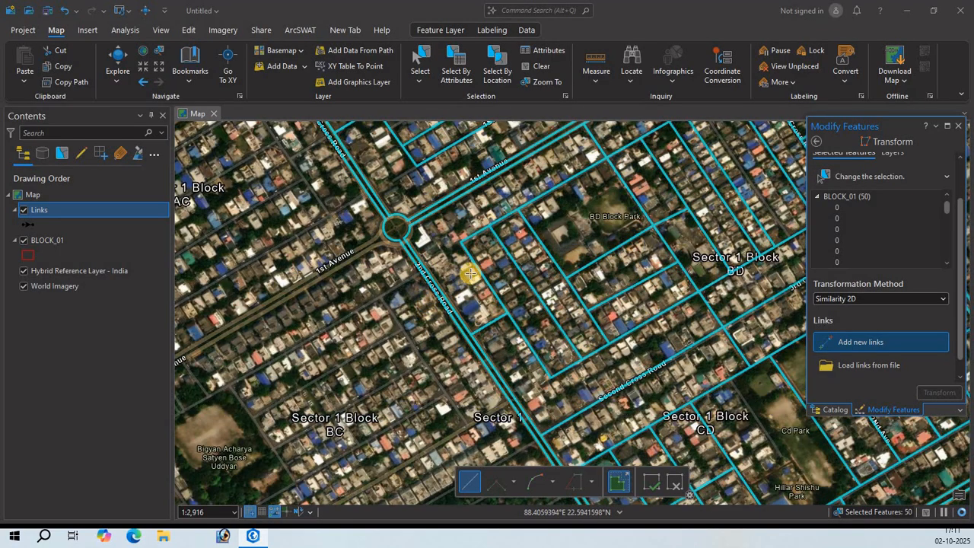
{"action": "scroll", "coordinate": [455, 258], "scroll_direction": "down", "scroll_amount": 3}
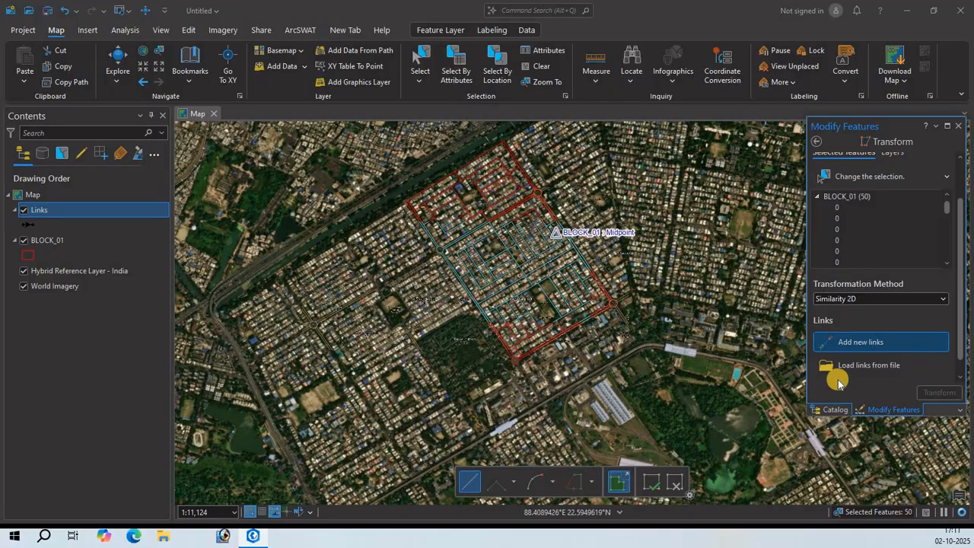
{"action": "scroll", "coordinate": [557, 297], "scroll_direction": "up", "scroll_amount": 2}
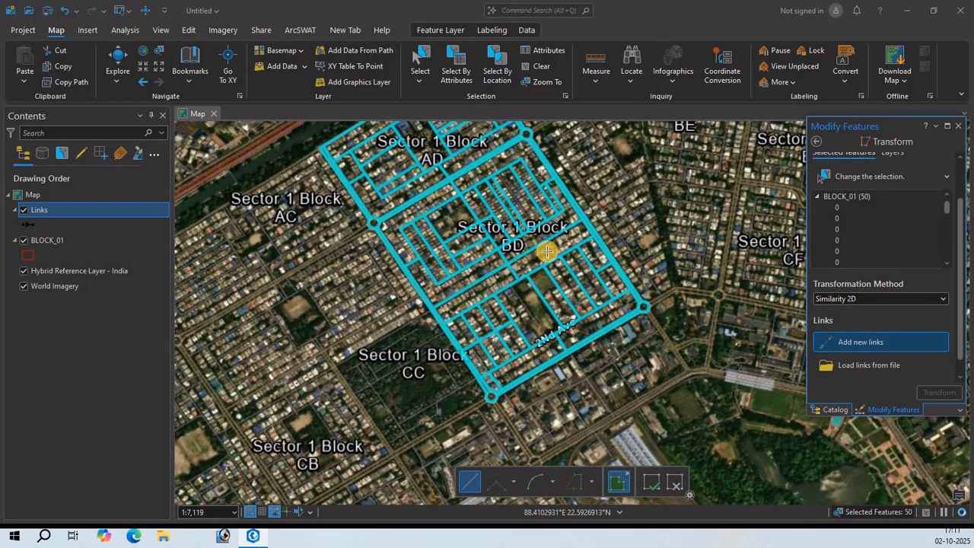
{"action": "scroll", "coordinate": [527, 201], "scroll_direction": "up", "scroll_amount": 3}
{"action": "scroll", "coordinate": [527, 201], "scroll_direction": "up", "scroll_amount": 1}
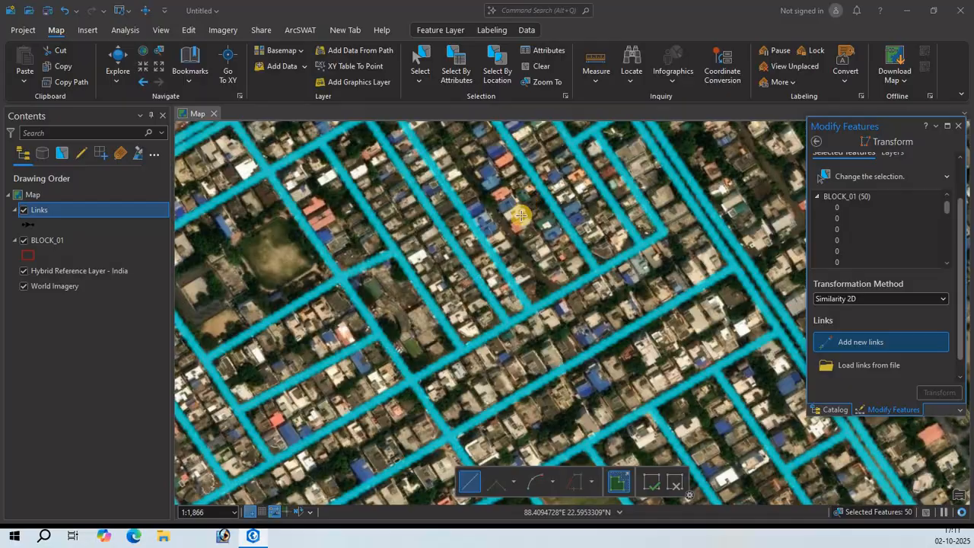
{"action": "left_click_drag", "start_coordinate": [550, 310], "coordinate": [562, 330]}
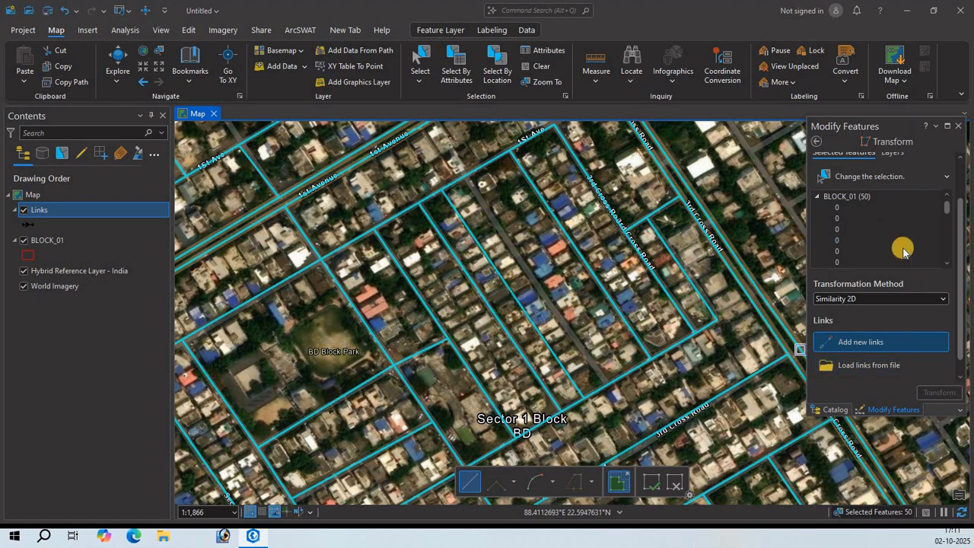
Set the transformation method to Rubbersheet (Linear) and add anchor points at both ends of a BLOCK_01 street line east of BD Block Park.
{"action": "left_click", "coordinate": [944, 300]}
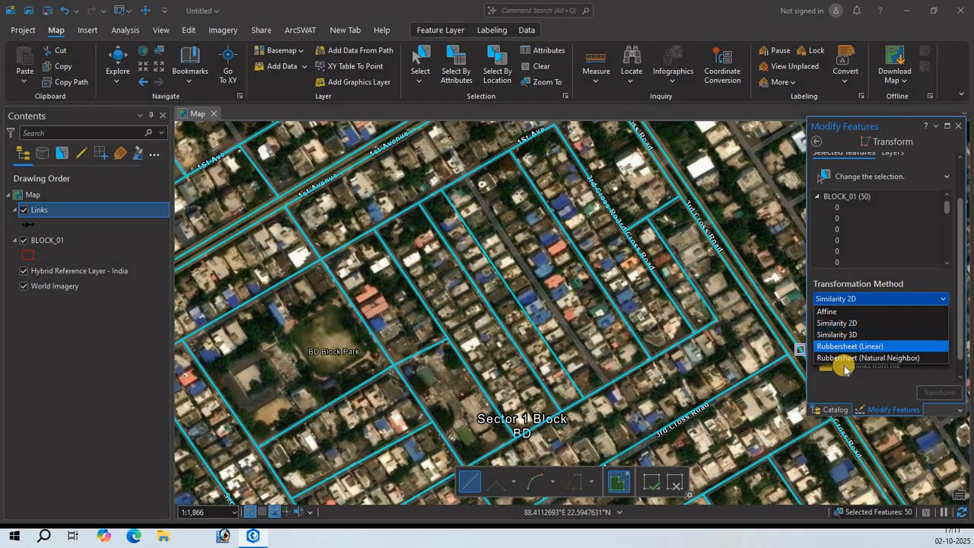
{"action": "left_click", "coordinate": [838, 347]}
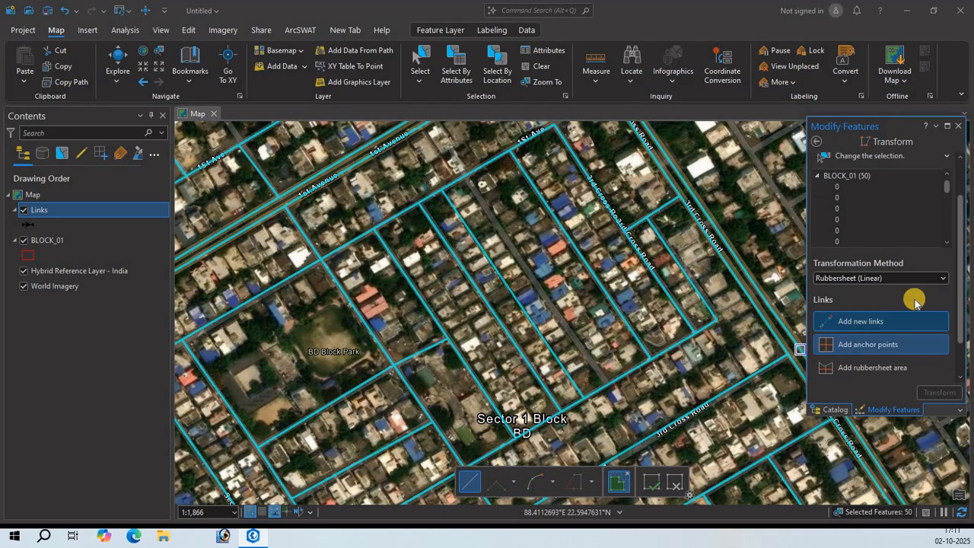
{"action": "left_click", "coordinate": [860, 346]}
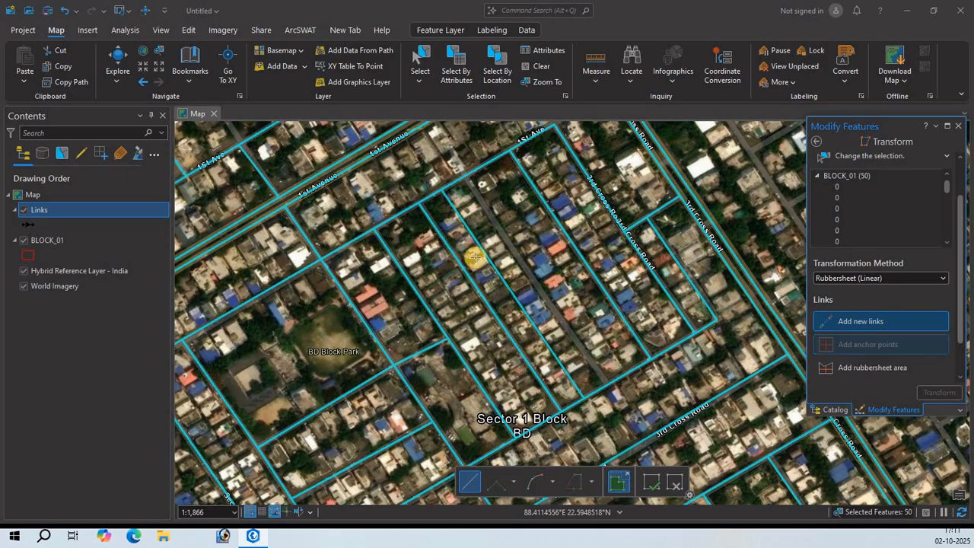
{"action": "left_click", "coordinate": [424, 217]}
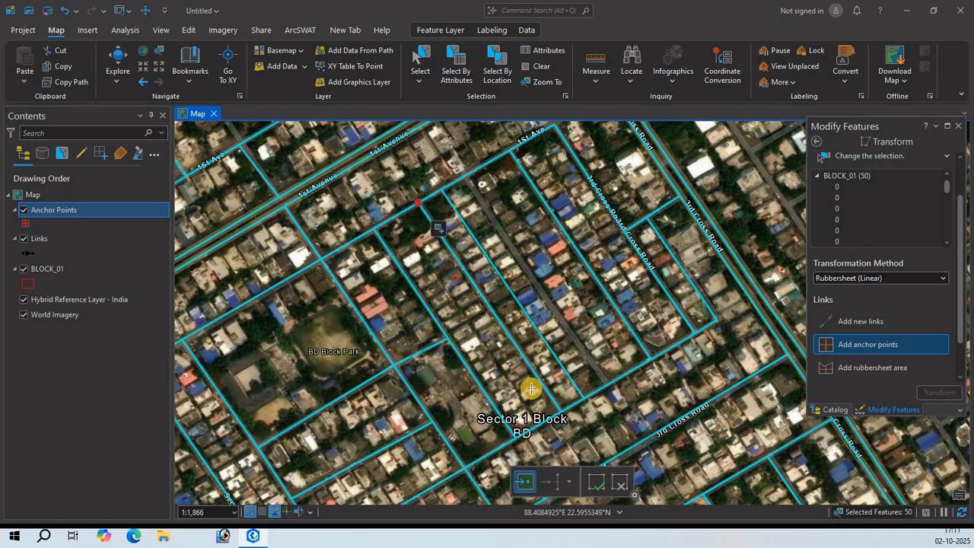
{"action": "left_click", "coordinate": [562, 417]}
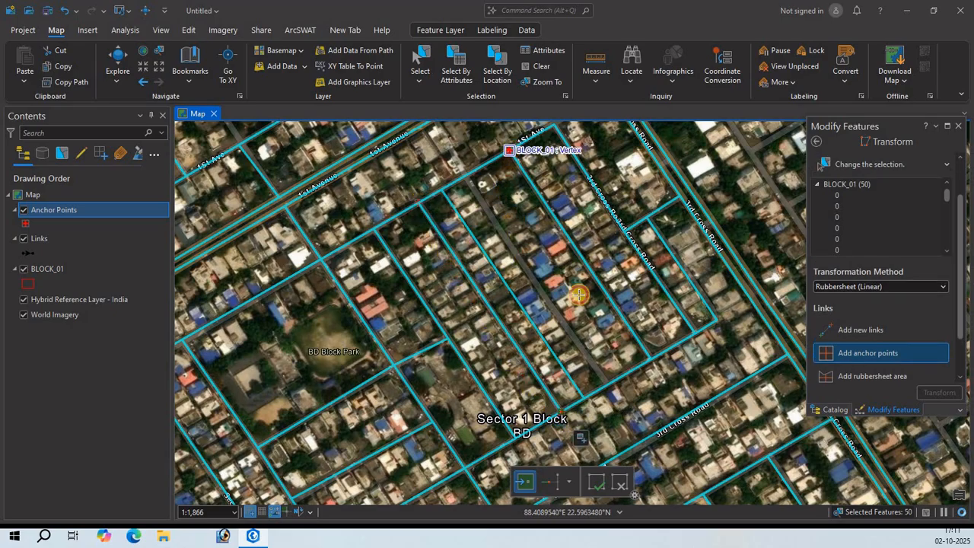
Add anchor points at the BLOCK_01 street corners surrounding the misplaced line, between BD Block Park and 3rd Cross Road.
{"action": "left_click", "coordinate": [509, 153]}
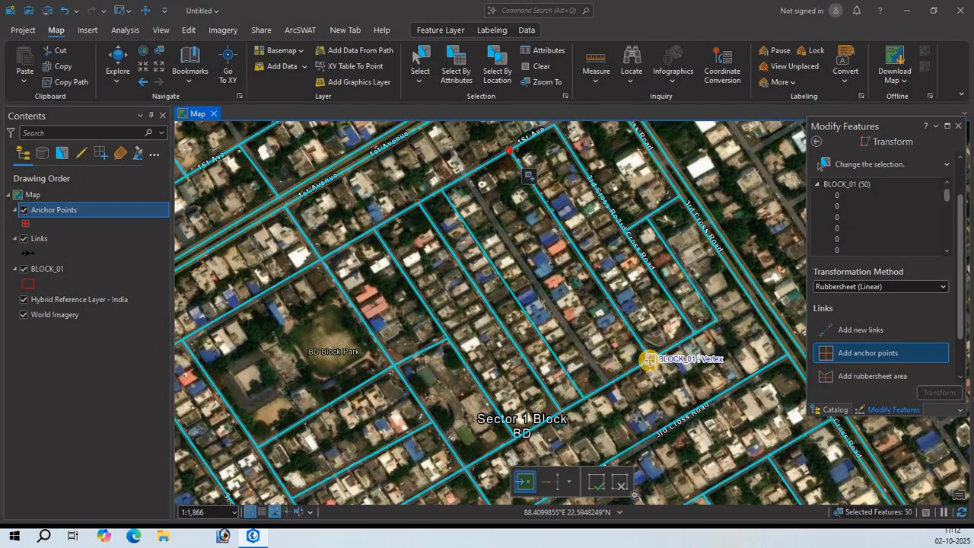
{"action": "left_click", "coordinate": [556, 126]}
{"action": "left_click", "coordinate": [623, 231]}
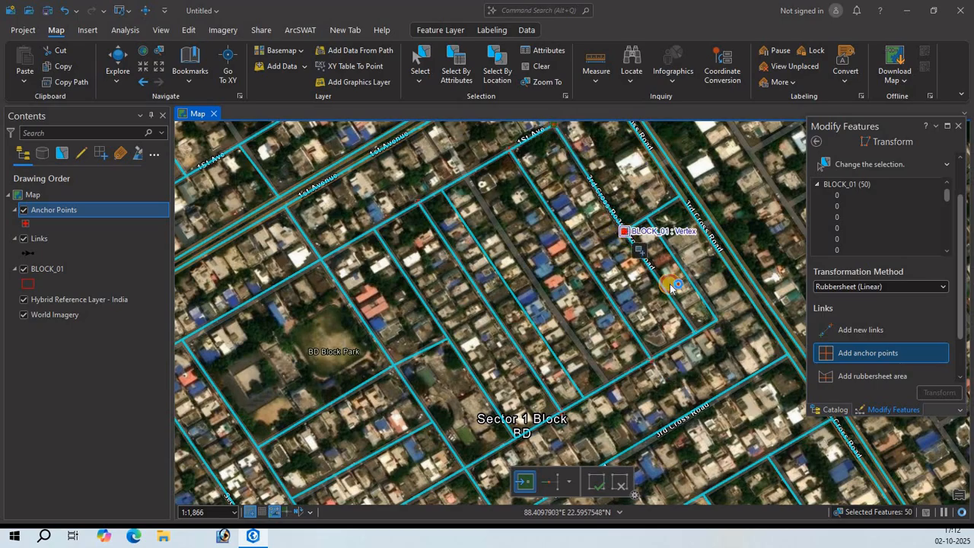
{"action": "left_click", "coordinate": [693, 333]}
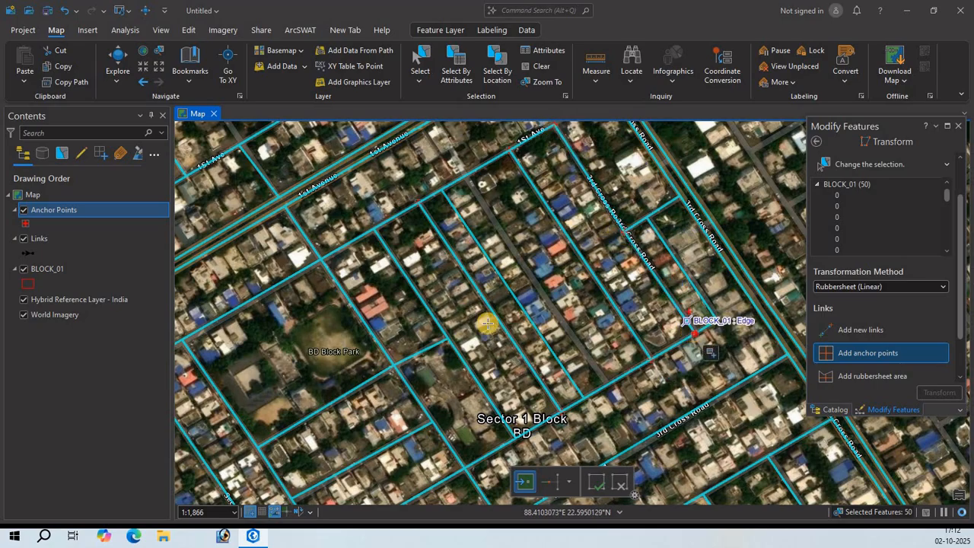
{"action": "left_click", "coordinate": [448, 338]}
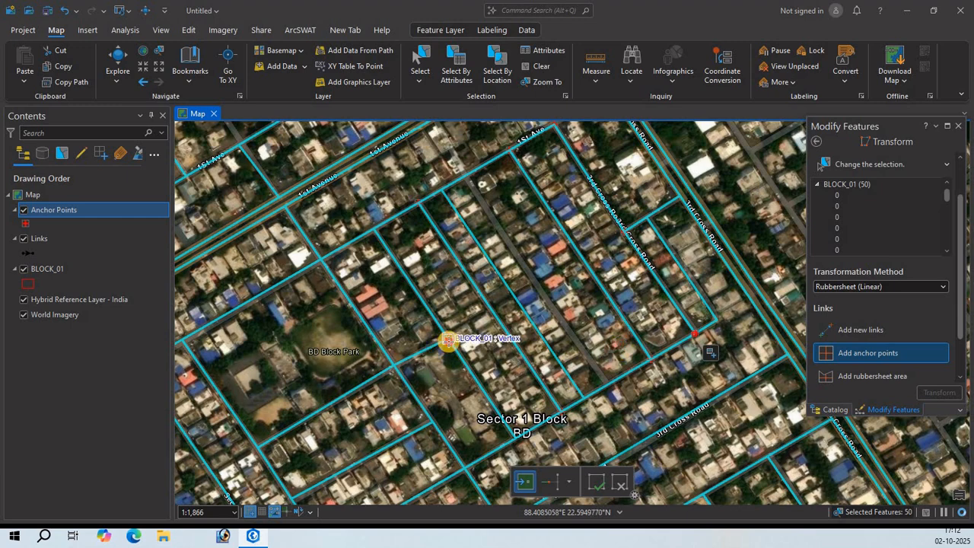
{"action": "left_click", "coordinate": [373, 229]}
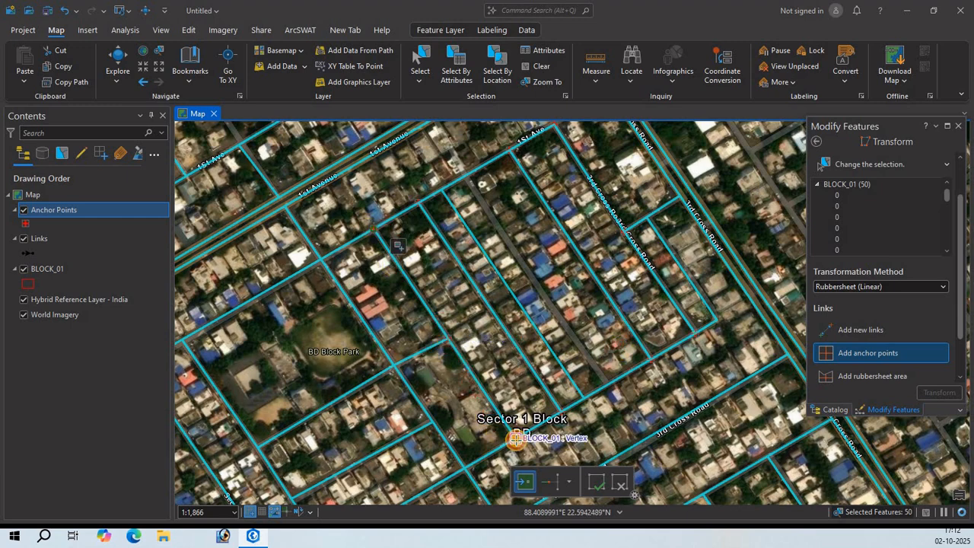
{"action": "left_click", "coordinate": [516, 438]}
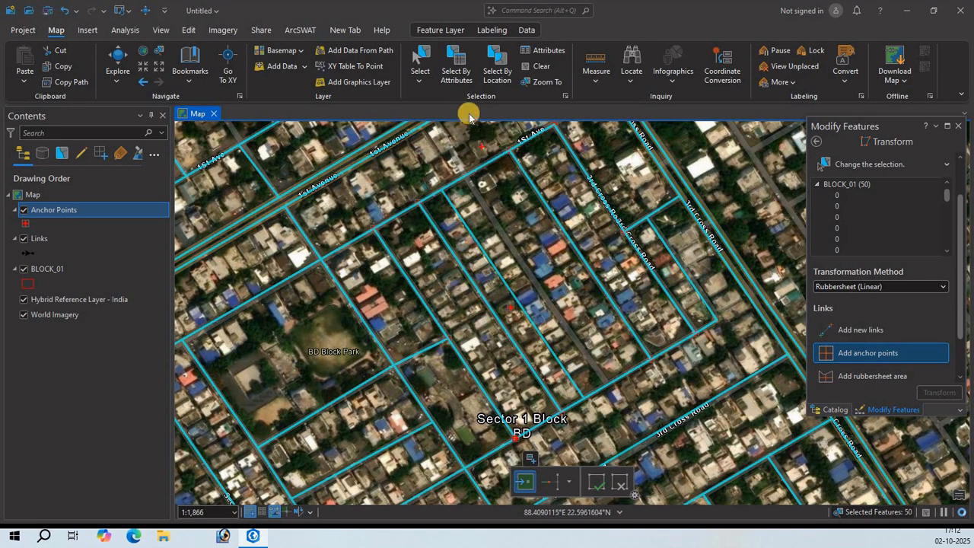
Clear the selection, apply the pending anchor point sketch, and select the BLOCK_01 features around the misplaced line in Block BD.
{"action": "left_click", "coordinate": [540, 70]}
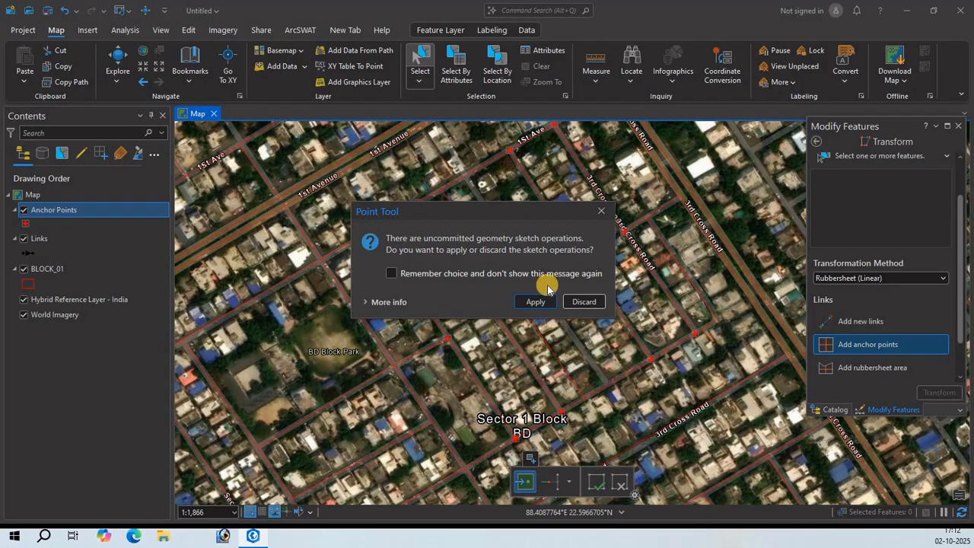
{"action": "left_click", "coordinate": [535, 302]}
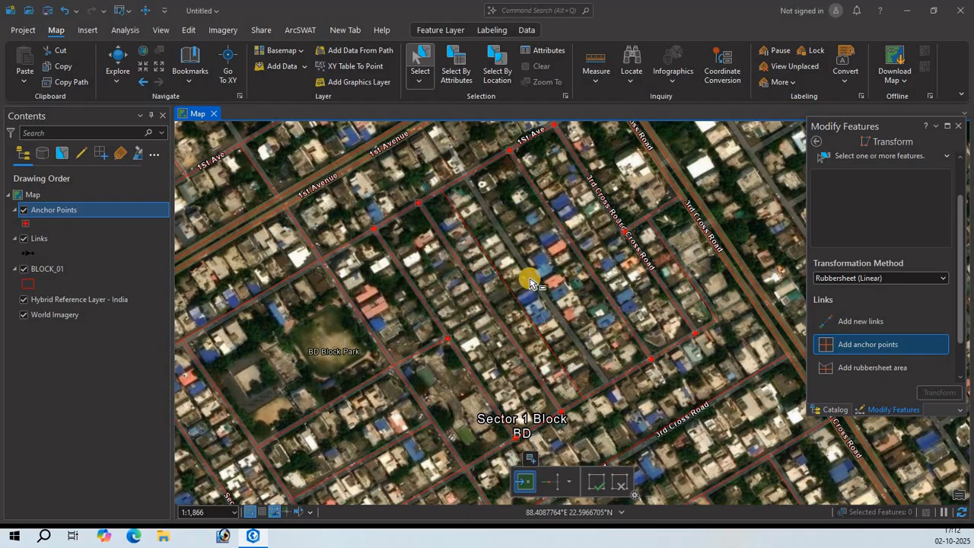
{"action": "left_click_drag", "start_coordinate": [424, 178], "coordinate": [621, 411]}
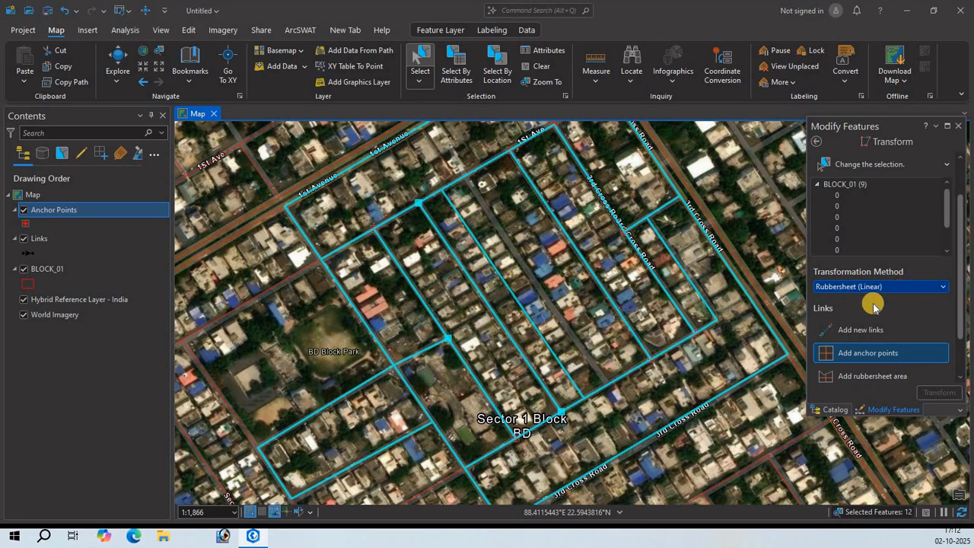
Add links from both ends of the misplaced BLOCK_01 line to the matching ends of the street to its east.
{"action": "left_click", "coordinate": [854, 332]}
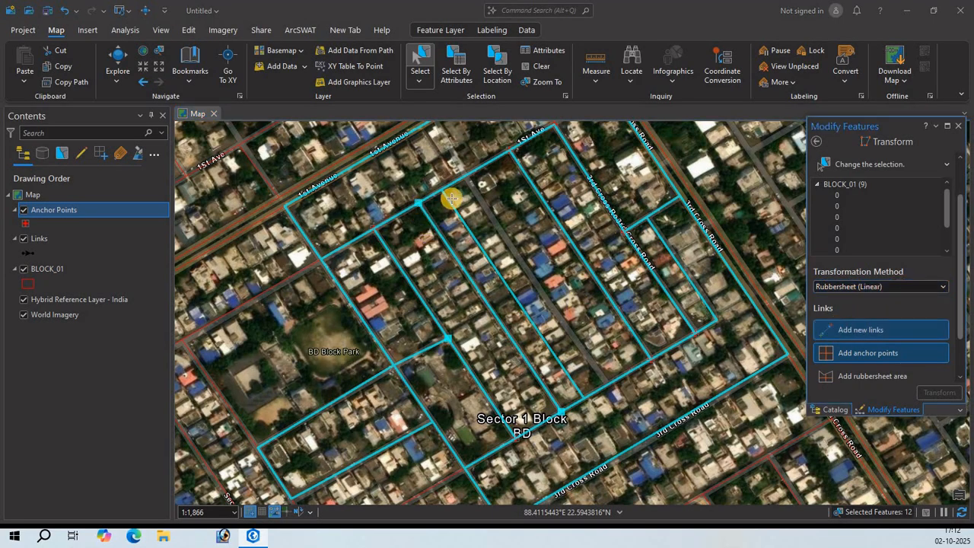
{"action": "left_click", "coordinate": [441, 190]}
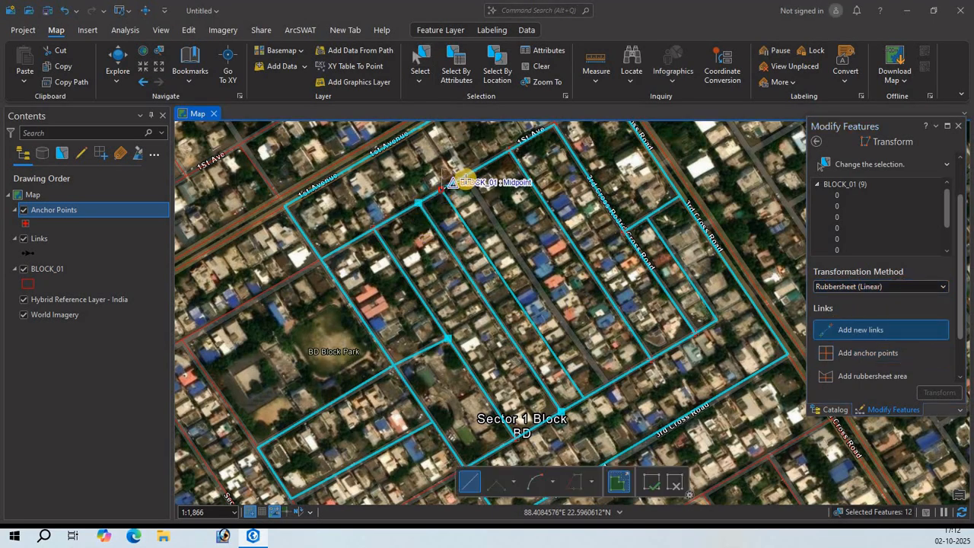
{"action": "left_click", "coordinate": [469, 194]}
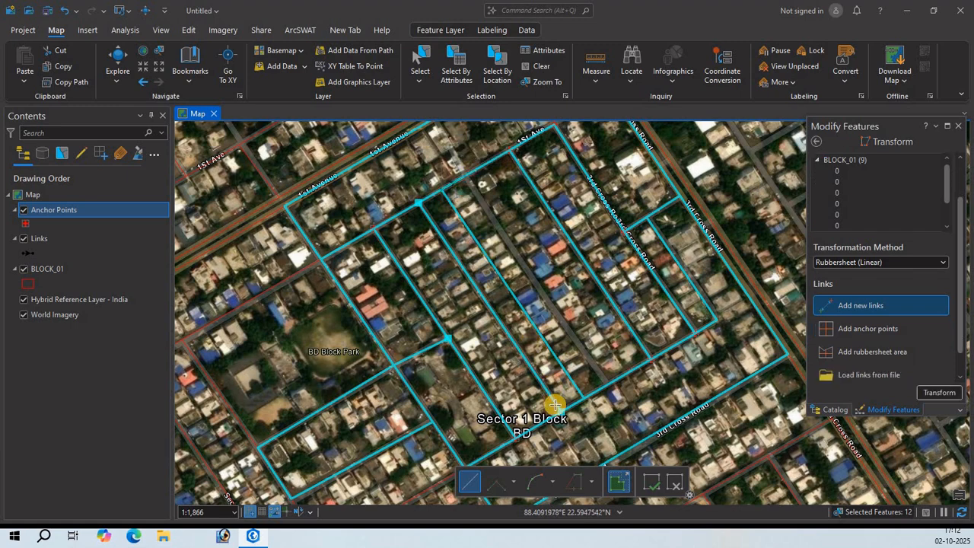
{"action": "left_click", "coordinate": [598, 388]}
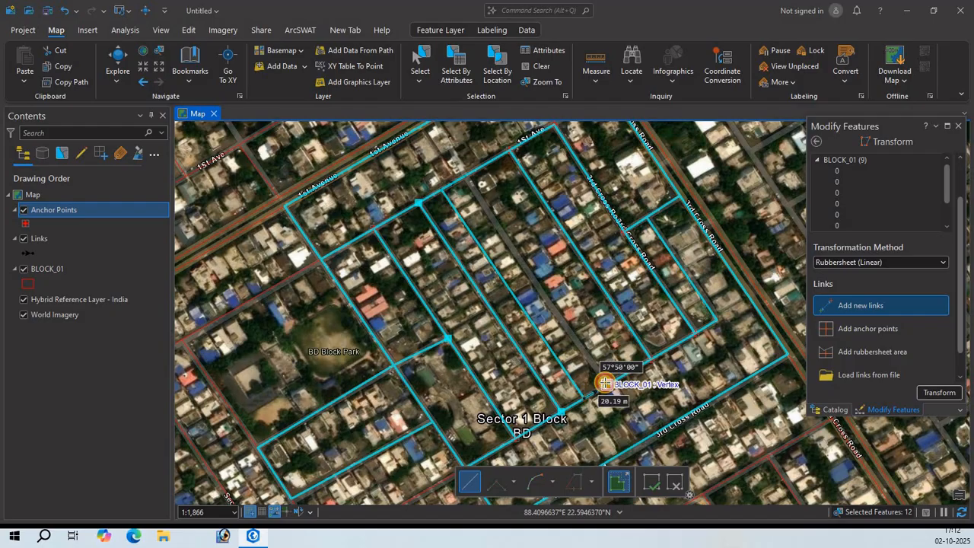
{"action": "left_click", "coordinate": [605, 383]}
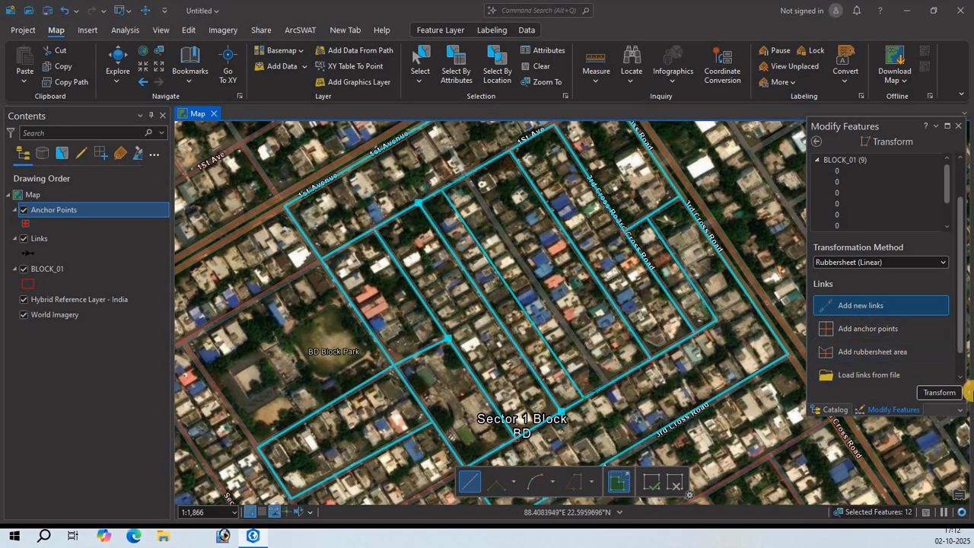
Try the Rubbersheet (Linear) transformation on the selected features and undo it.
{"action": "left_click", "coordinate": [937, 394]}
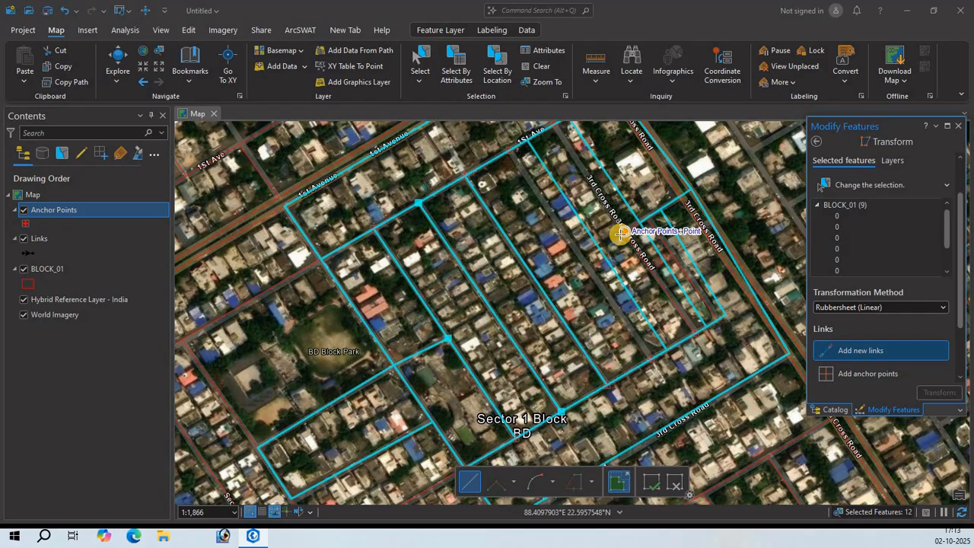
{"action": "key", "text": "ctrl+z"}
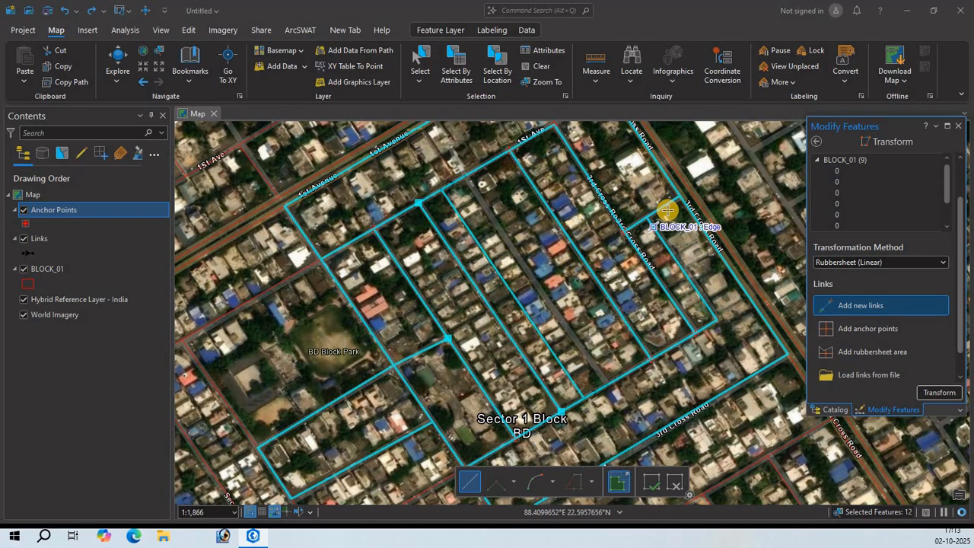
Add more anchor points at BLOCK_01 corners along 3rd Cross Road and at the 1st Avenue roundabout.
{"action": "left_click", "coordinate": [858, 335]}
{"action": "left_click", "coordinate": [715, 319]}
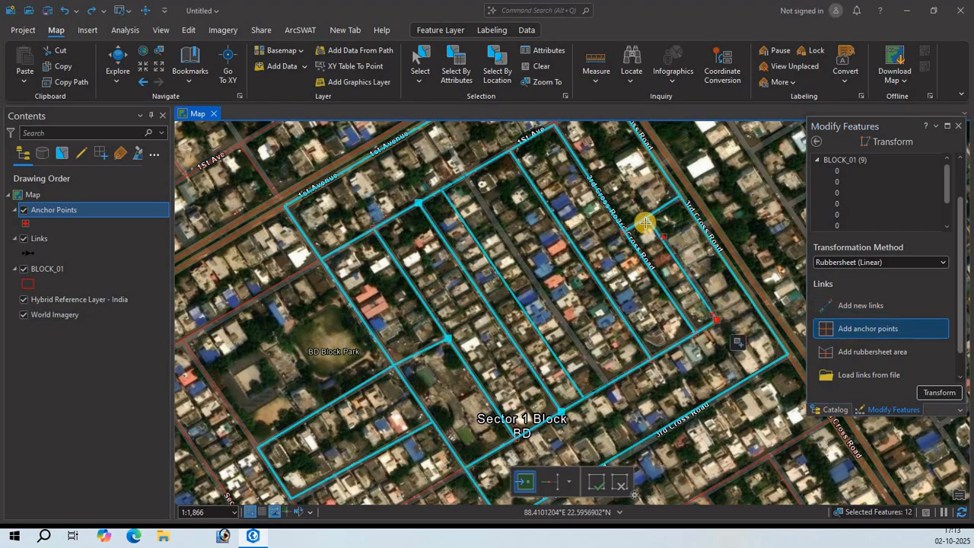
{"action": "left_click", "coordinate": [645, 219]}
{"action": "left_click", "coordinate": [676, 199]}
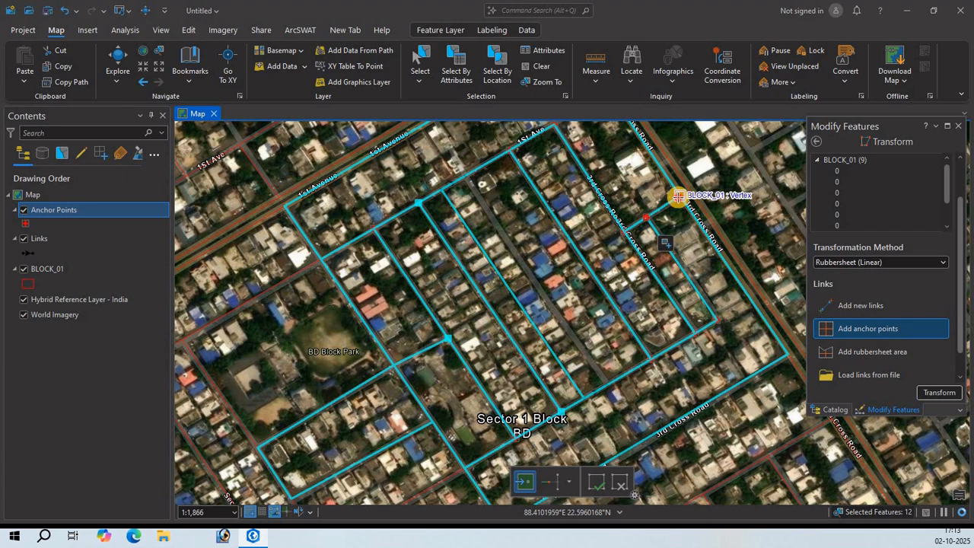
{"action": "left_click", "coordinate": [789, 356]}
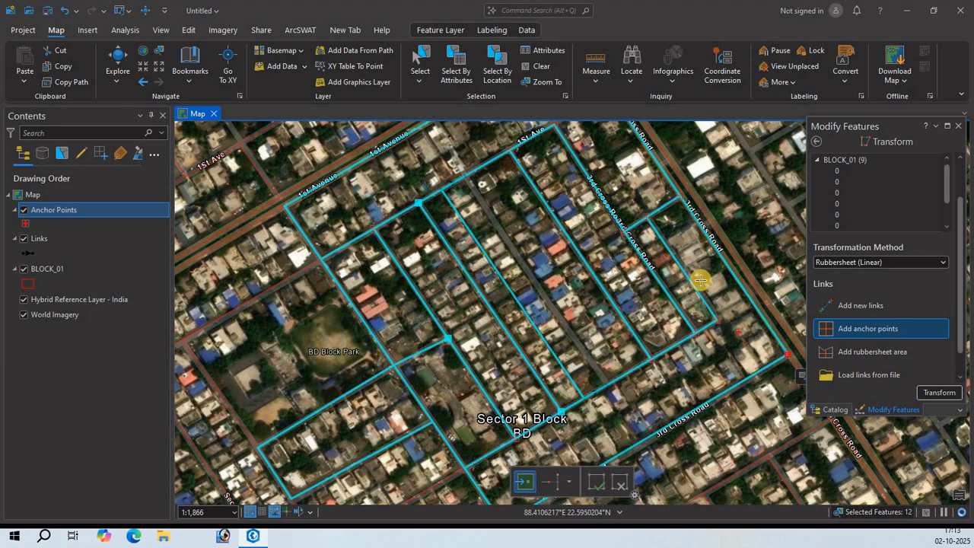
{"action": "left_click_drag", "start_coordinate": [734, 350], "coordinate": [747, 378]}
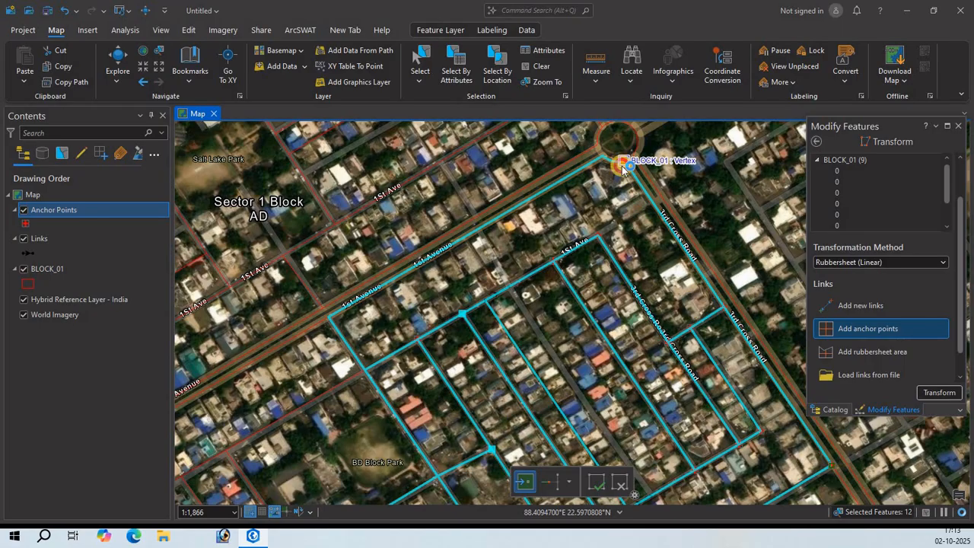
{"action": "left_click", "coordinate": [604, 159]}
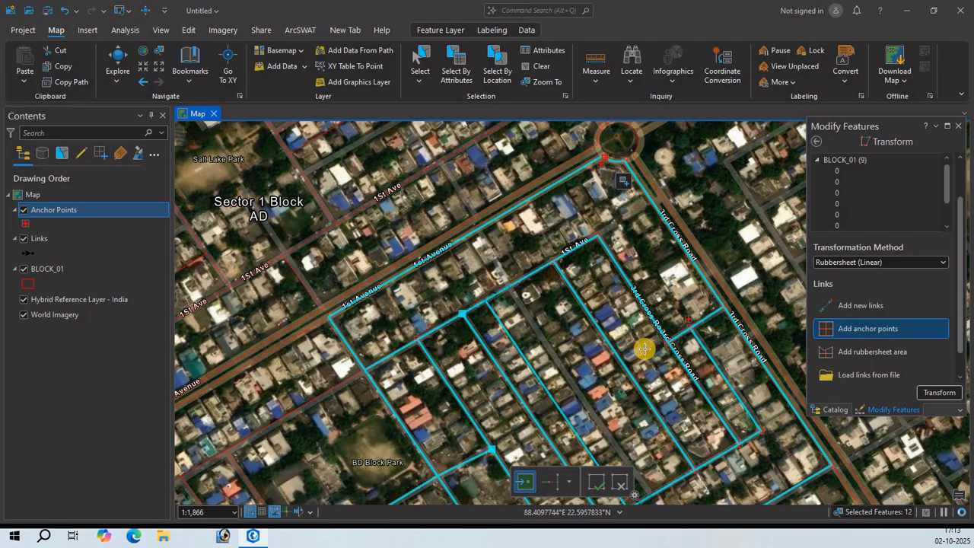
{"action": "left_click_drag", "start_coordinate": [683, 386], "coordinate": [643, 282]}
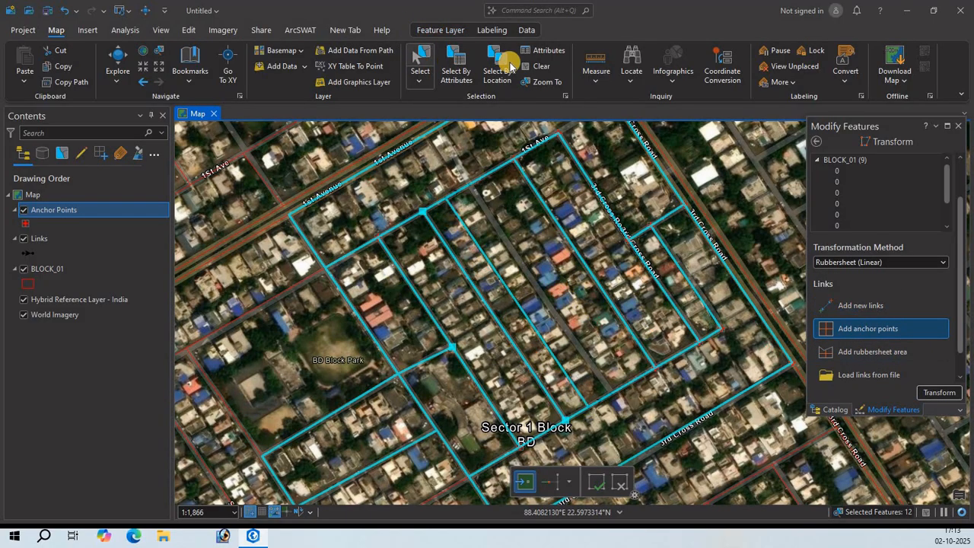
Reselect only the three BLOCK_01 features around the misplaced line and run the Rubbersheet (Linear) transformation, applying the pending anchor points.
{"action": "left_click", "coordinate": [537, 66]}
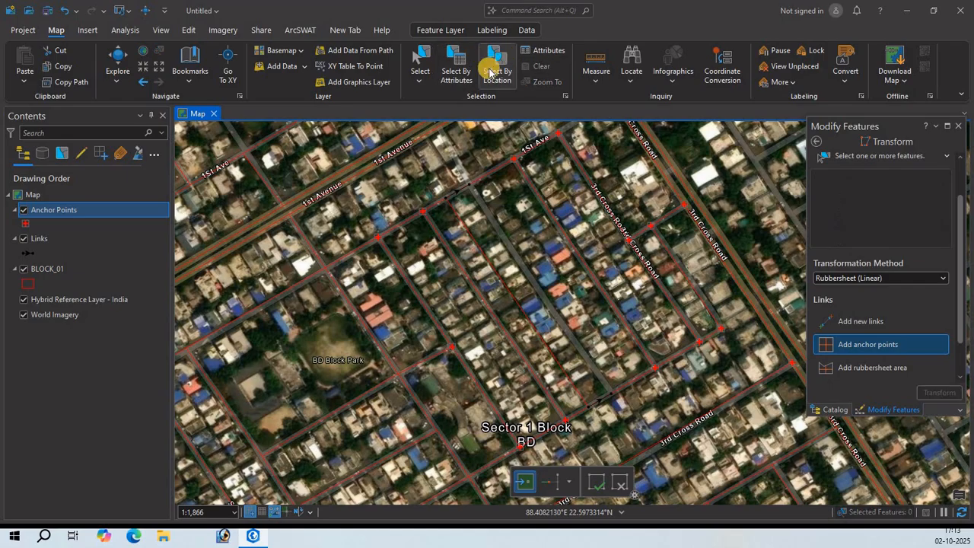
{"action": "left_click", "coordinate": [421, 65]}
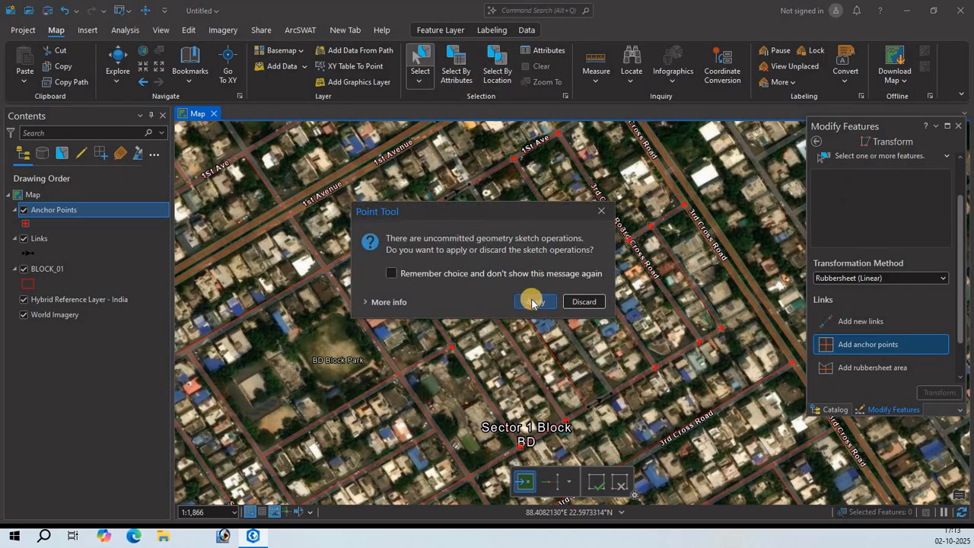
{"action": "left_click", "coordinate": [531, 300]}
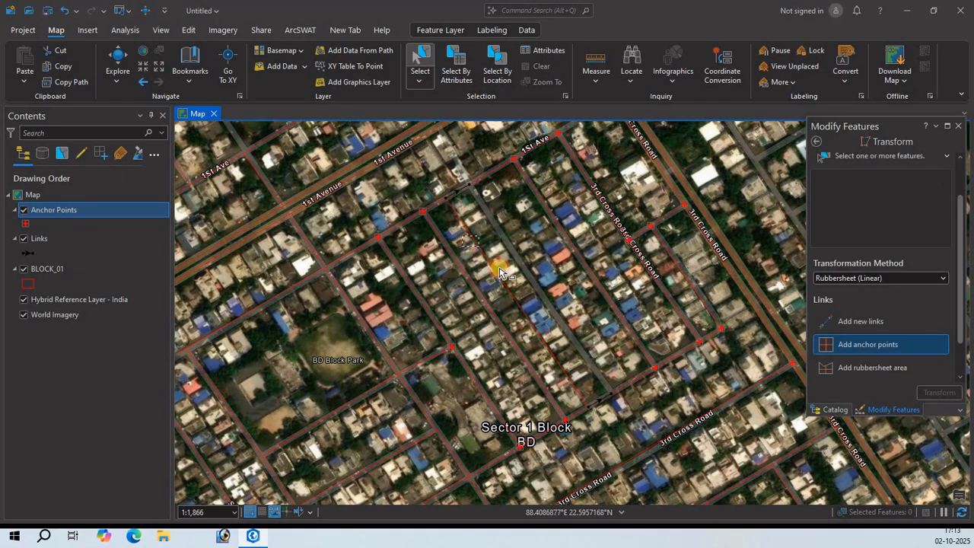
{"action": "left_click_drag", "start_coordinate": [502, 272], "coordinate": [512, 276]}
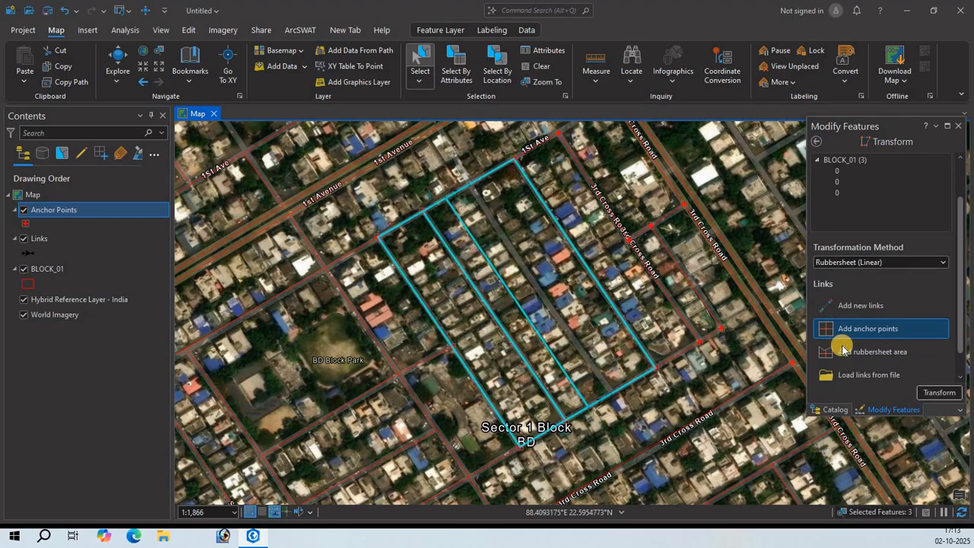
{"action": "left_click", "coordinate": [939, 393]}
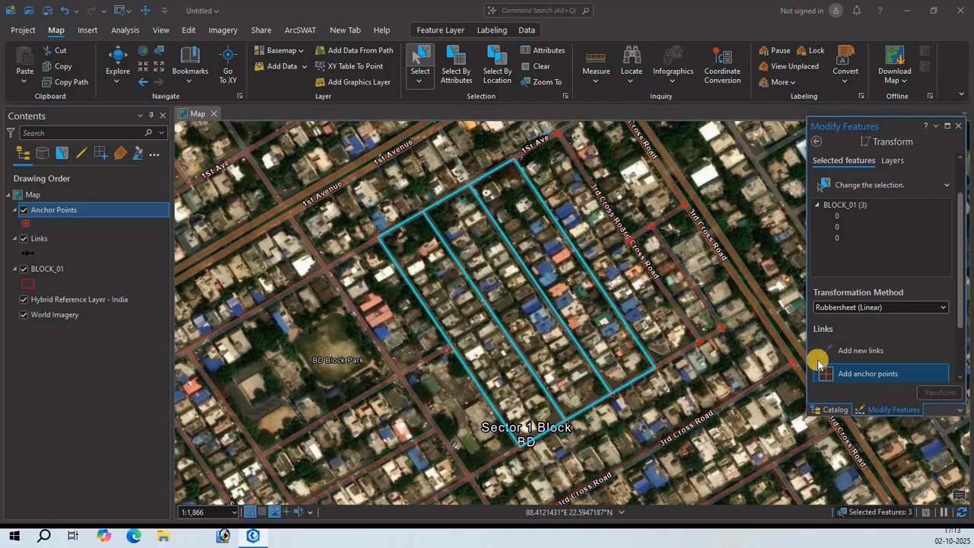
{"action": "left_click", "coordinate": [819, 368]}
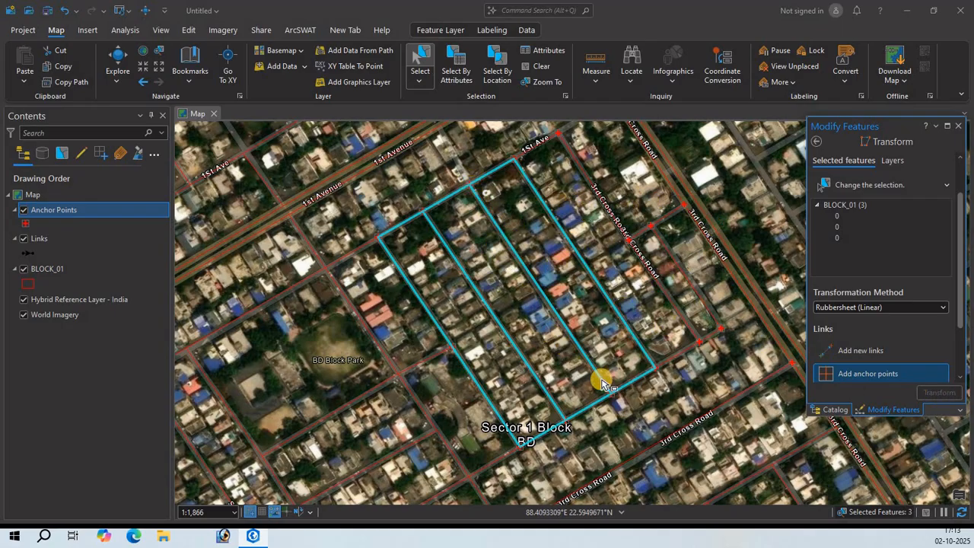
Select the two BLOCK_01 features around the misplaced line north of 1st Ave in Sector 1 Block AD.
{"action": "scroll", "coordinate": [606, 390], "scroll_direction": "down", "scroll_amount": 4}
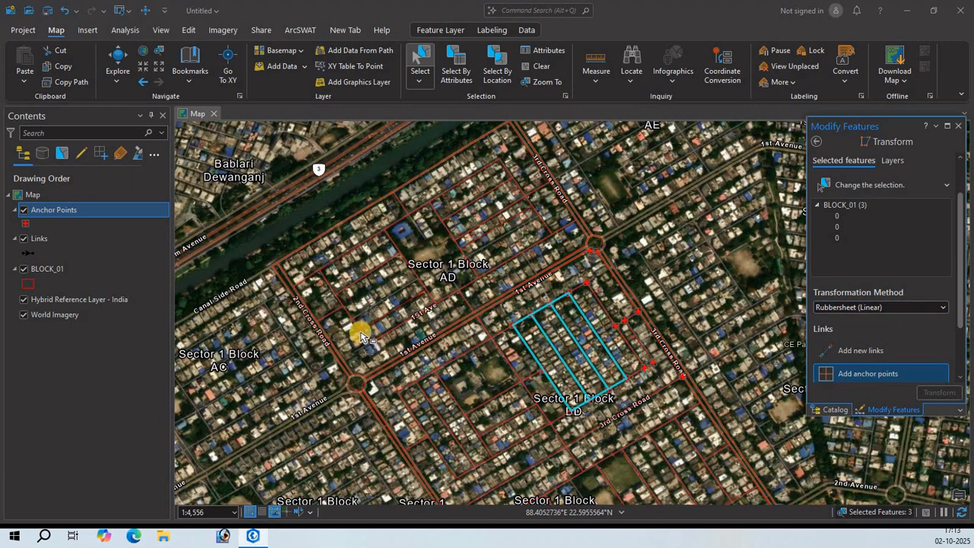
{"action": "scroll", "coordinate": [362, 337], "scroll_direction": "up", "scroll_amount": 4}
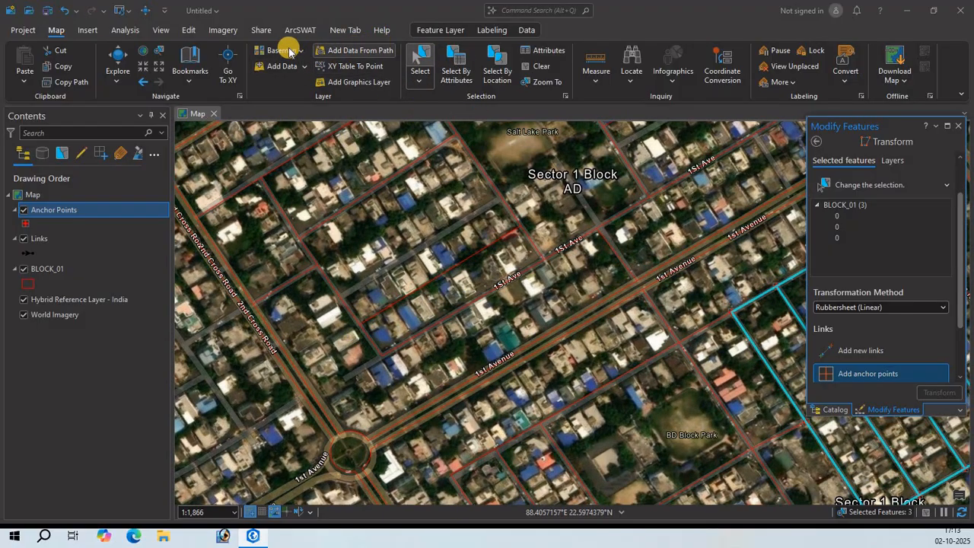
{"action": "left_click", "coordinate": [189, 30]}
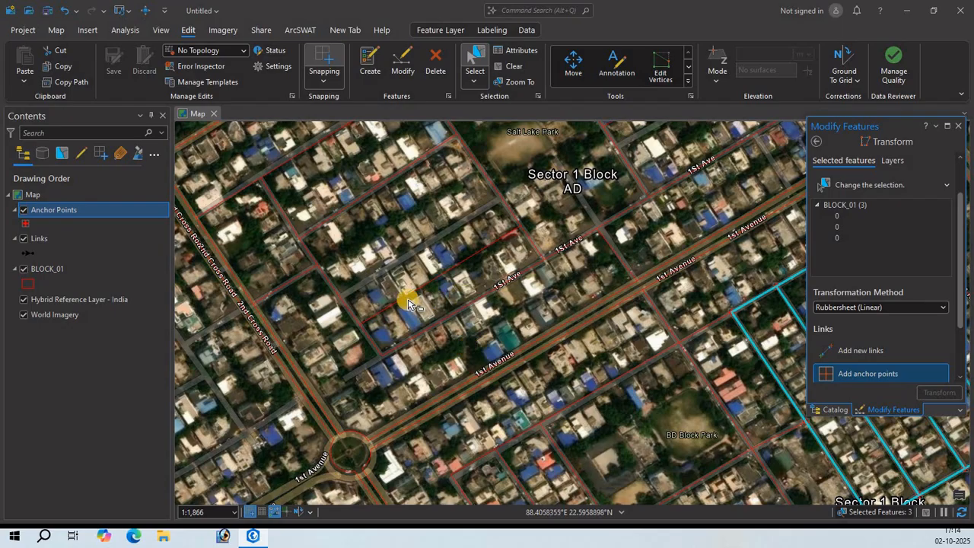
{"action": "left_click_drag", "start_coordinate": [388, 295], "coordinate": [404, 309]}
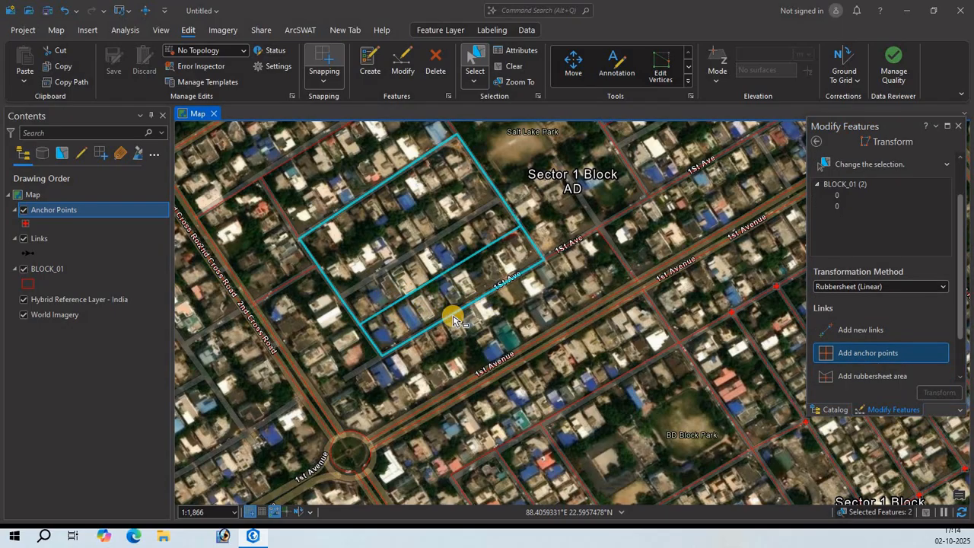
Add anchor points at the BLOCK_01 corners beside 2nd Cross Road and at the northwest corner of the selected features.
{"action": "left_click", "coordinate": [851, 352]}
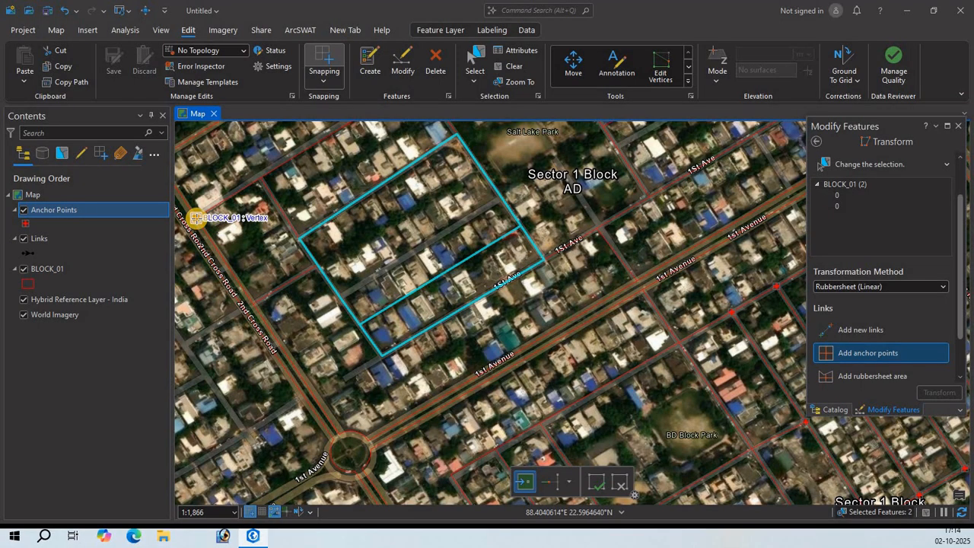
{"action": "left_click", "coordinate": [261, 179]}
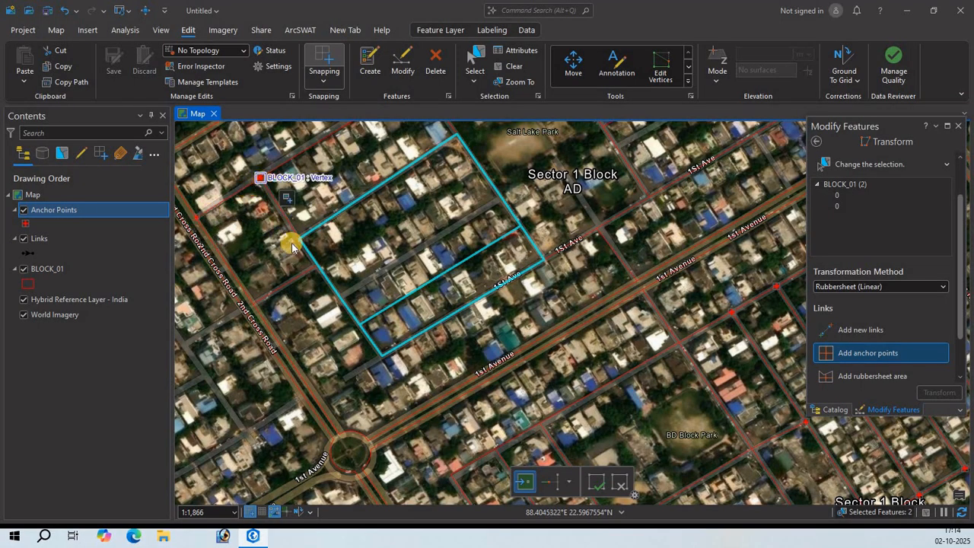
{"action": "left_click", "coordinate": [298, 238]}
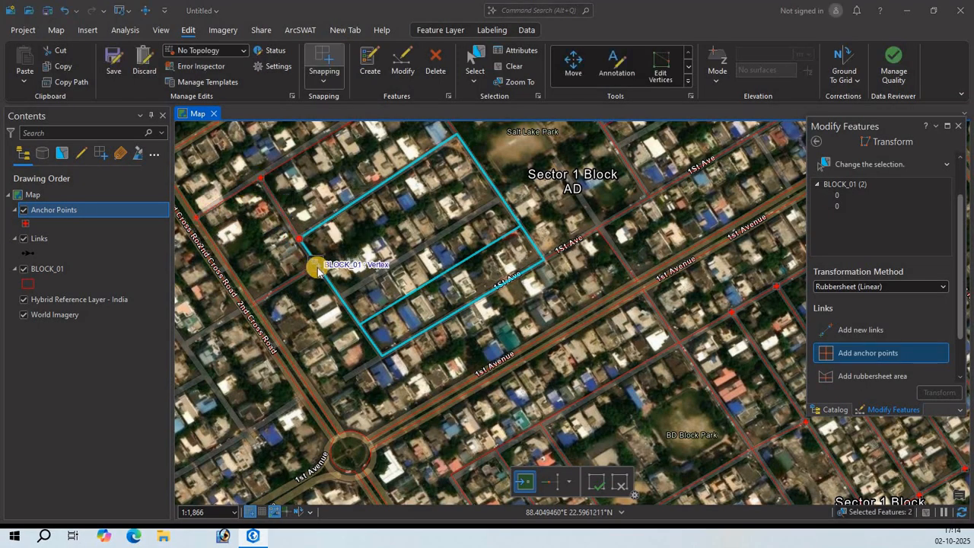
{"action": "left_click", "coordinate": [245, 301]}
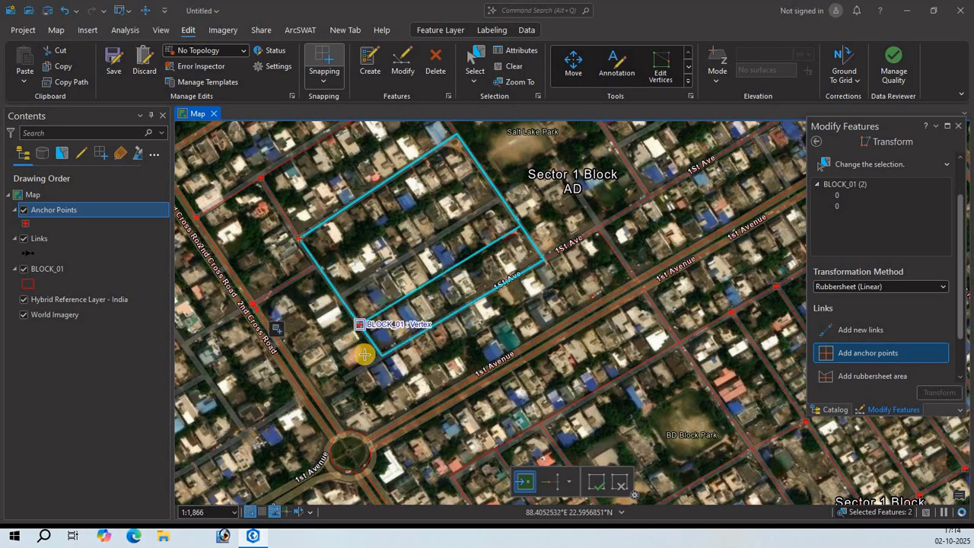
Add anchor points at the selected features' eastern corners and along 1st Ave to hold the surrounding lines in place.
{"action": "left_click", "coordinate": [457, 135]}
{"action": "left_click", "coordinate": [521, 226]}
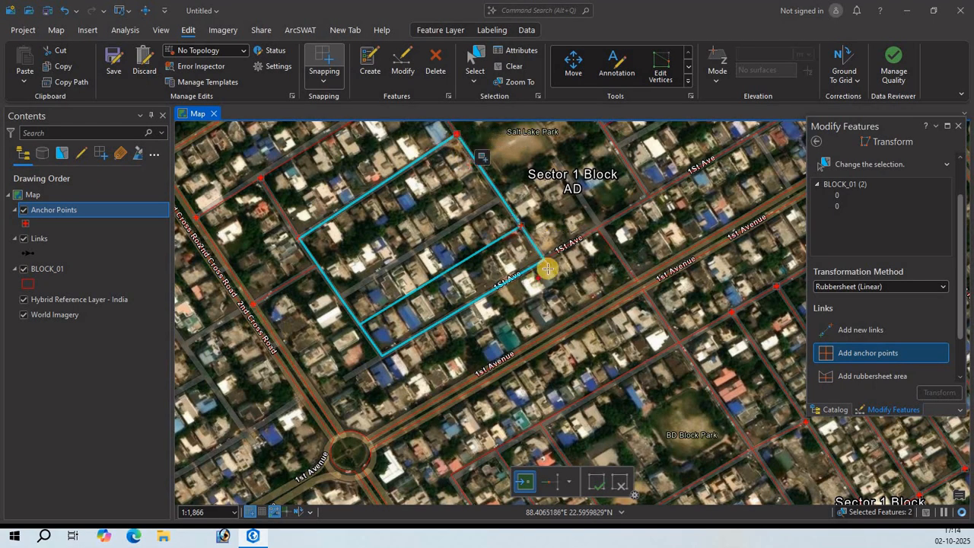
{"action": "left_click", "coordinate": [545, 260]}
{"action": "left_click", "coordinate": [381, 356]}
{"action": "left_click_drag", "start_coordinate": [381, 355], "coordinate": [418, 441]}
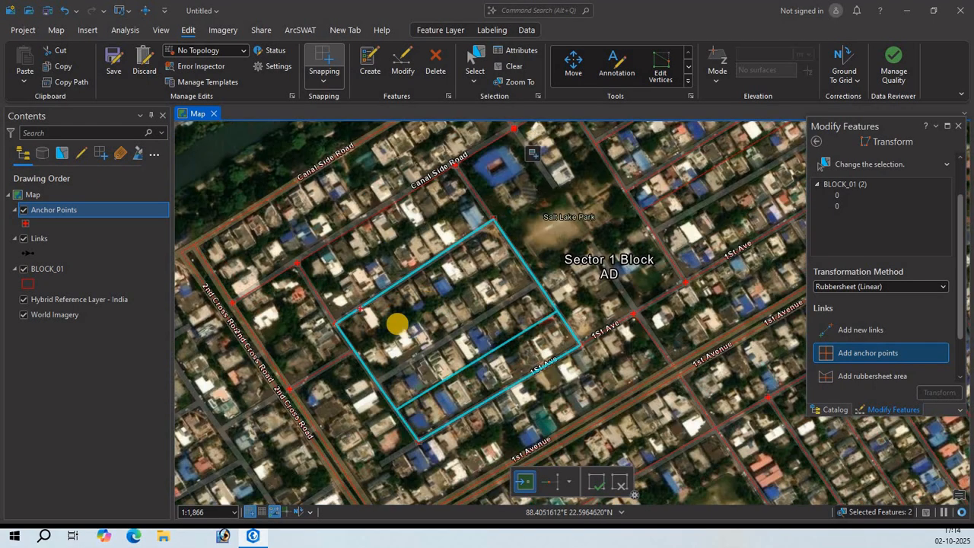
{"action": "left_click", "coordinate": [795, 405]}
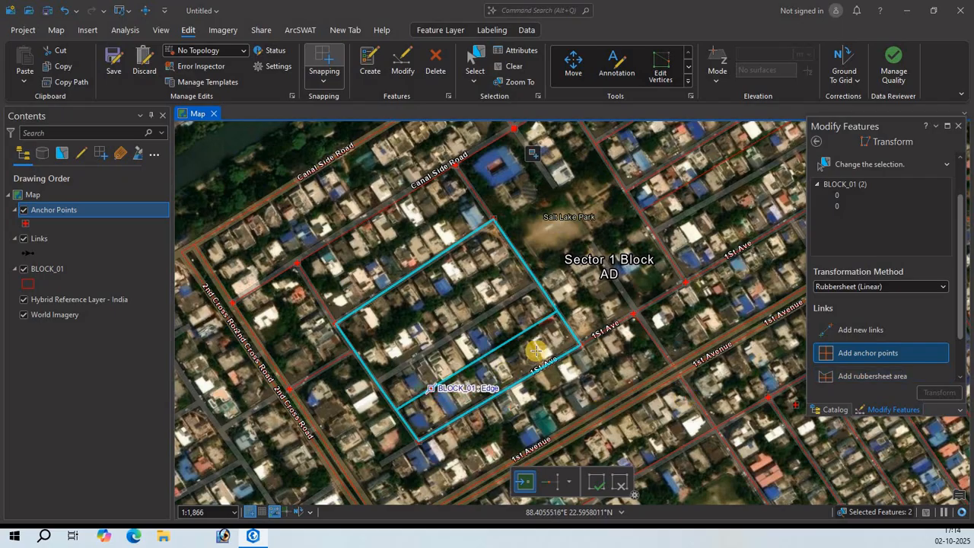
{"action": "left_click", "coordinate": [547, 328]}
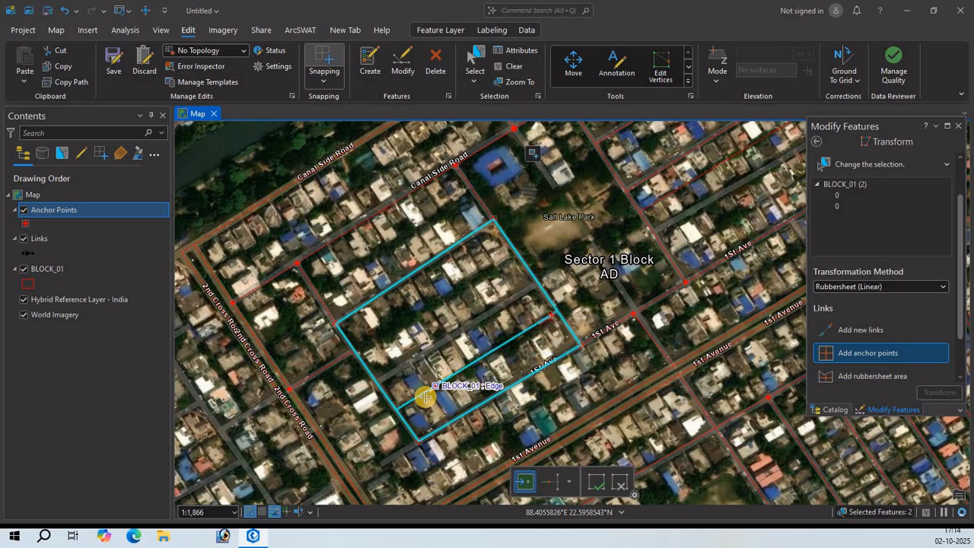
Apply the pending anchor points and link both ends of the misplaced line to the parallel street to its northwest.
{"action": "left_click", "coordinate": [864, 331]}
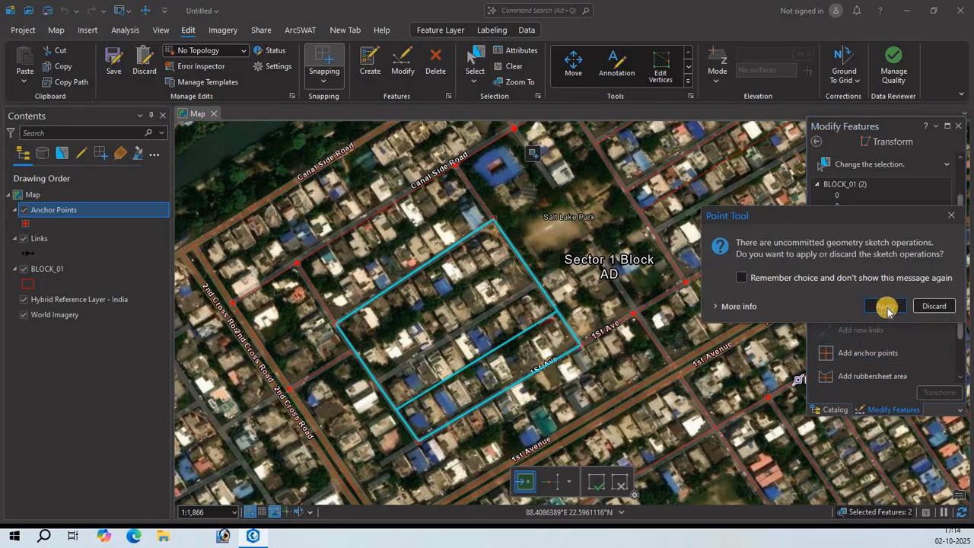
{"action": "left_click", "coordinate": [860, 308]}
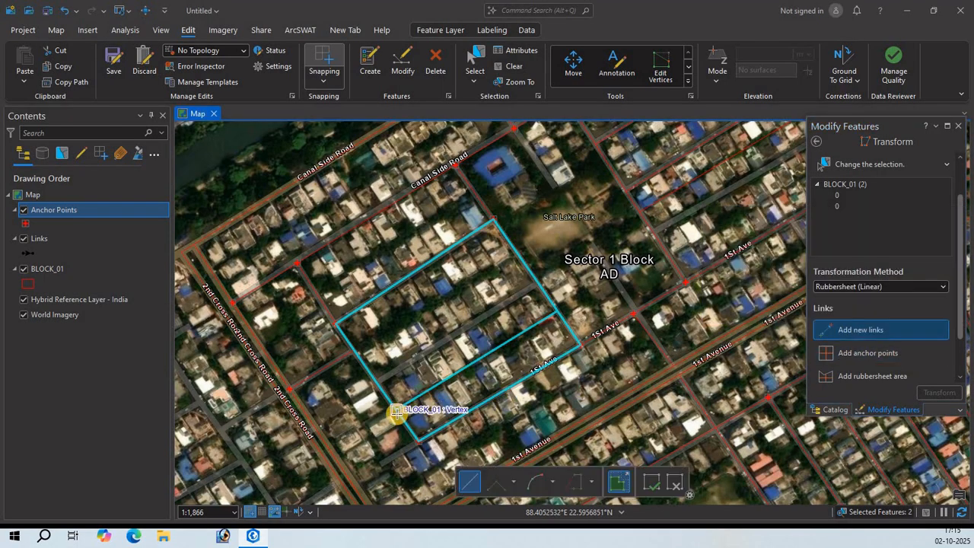
{"action": "left_click", "coordinate": [395, 411]}
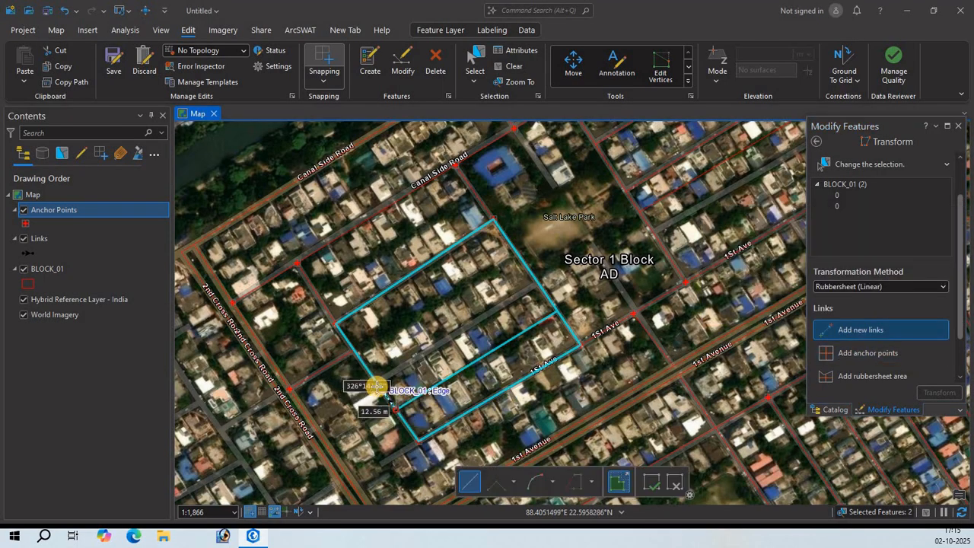
{"action": "left_click", "coordinate": [376, 383]}
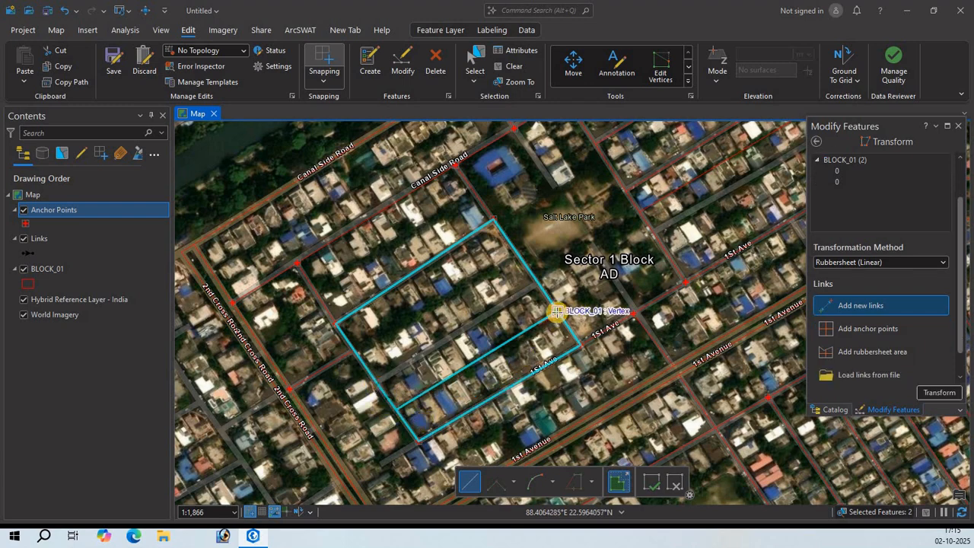
{"action": "left_click", "coordinate": [556, 312]}
{"action": "left_click", "coordinate": [536, 284]}
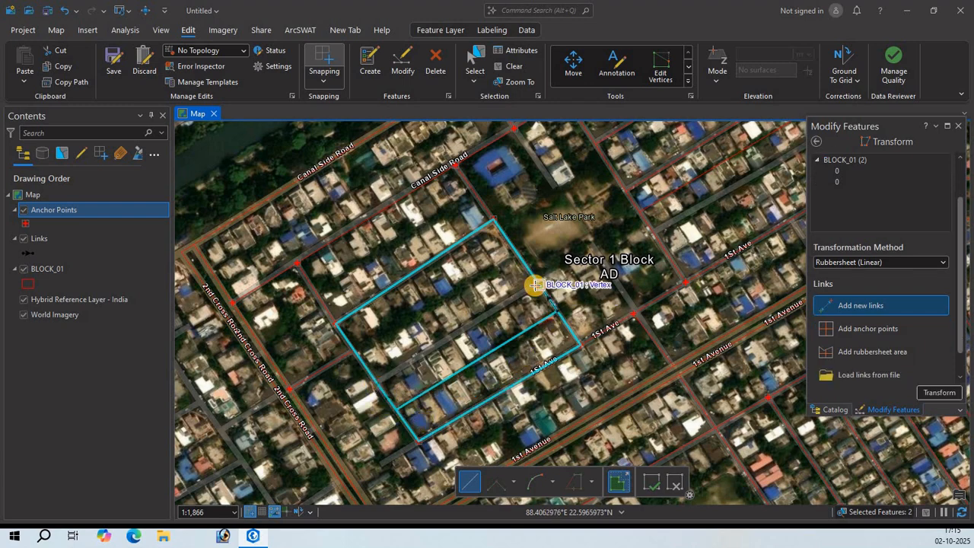
Run the Rubbersheet (Linear) transformation on the two selected features and save the edits.
{"action": "left_click", "coordinate": [938, 394]}
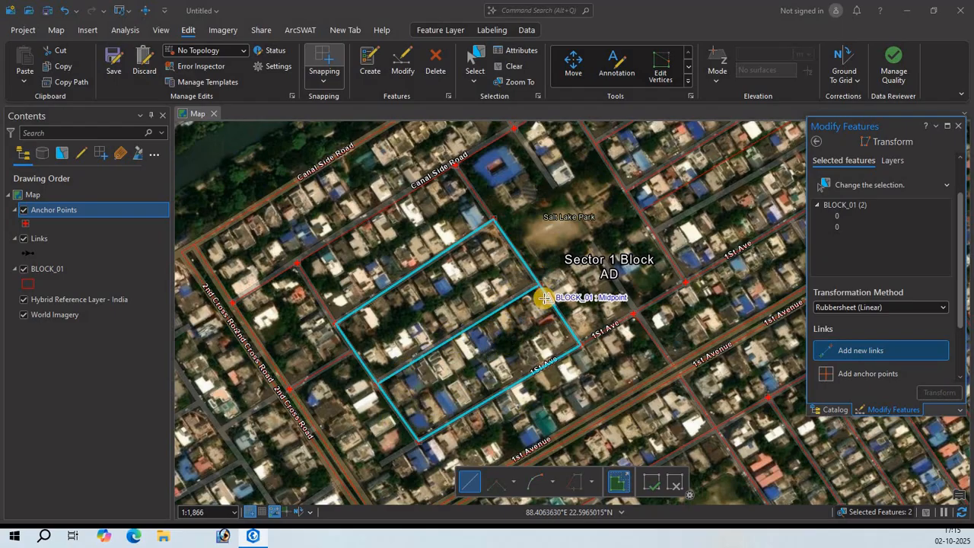
{"action": "left_click", "coordinate": [109, 59]}
Select the five BLOCK_01 features around the misplaced line between Salt Lake Park and 3rd Cross Road in Sector 1 Block AD.
{"action": "scroll", "coordinate": [428, 306], "scroll_direction": "down", "scroll_amount": 3}
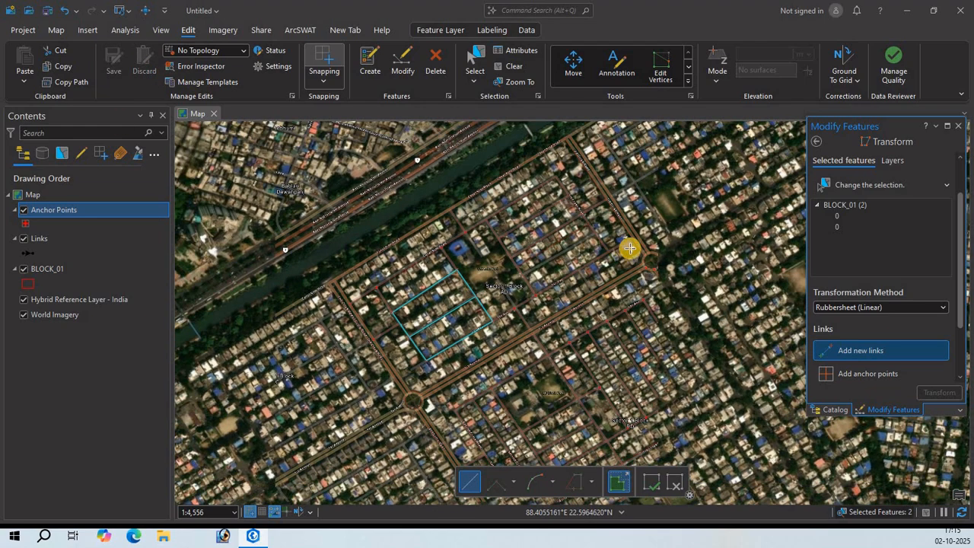
{"action": "scroll", "coordinate": [604, 235], "scroll_direction": "up", "scroll_amount": 2}
{"action": "scroll", "coordinate": [606, 236], "scroll_direction": "up", "scroll_amount": 2}
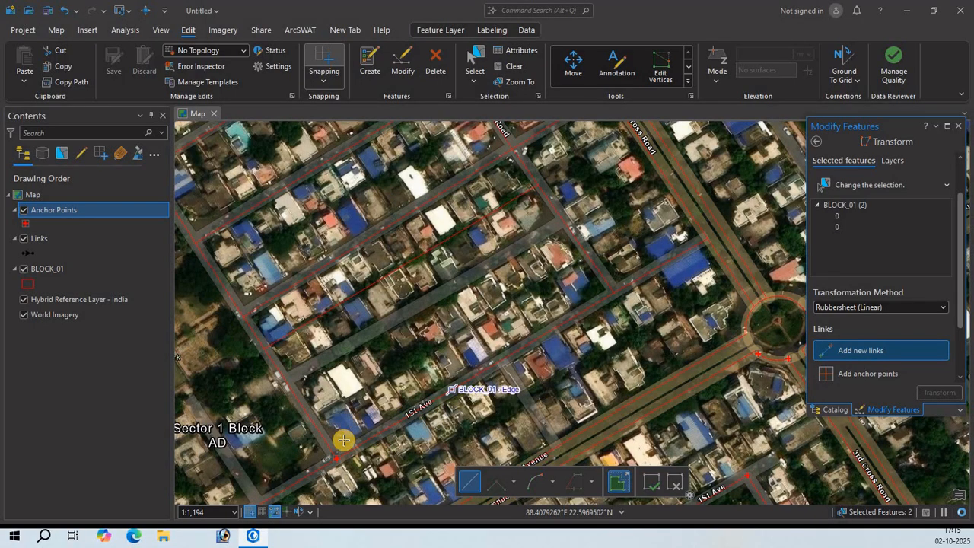
{"action": "scroll", "coordinate": [483, 358], "scroll_direction": "down", "scroll_amount": 1}
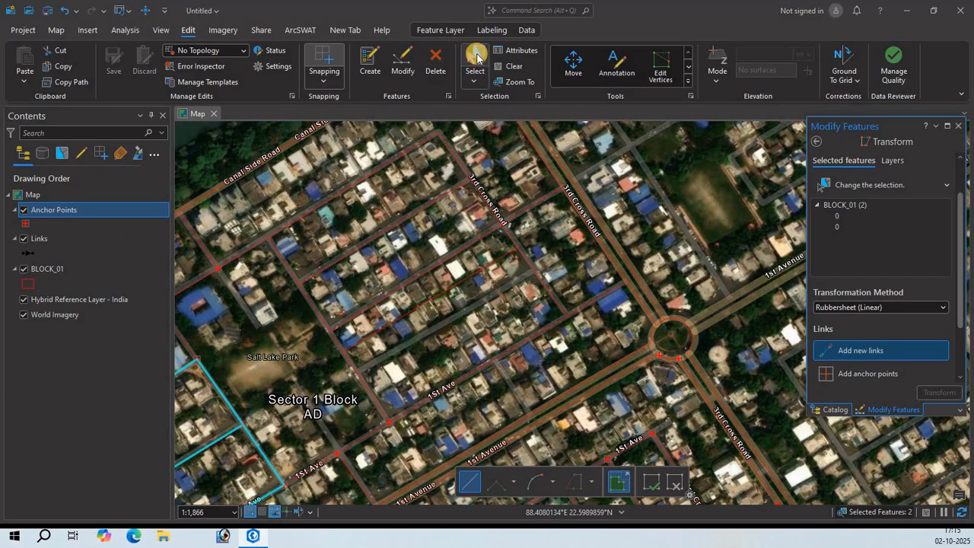
{"action": "left_click", "coordinate": [431, 211]}
{"action": "left_click_drag", "start_coordinate": [345, 320], "coordinate": [525, 383]}
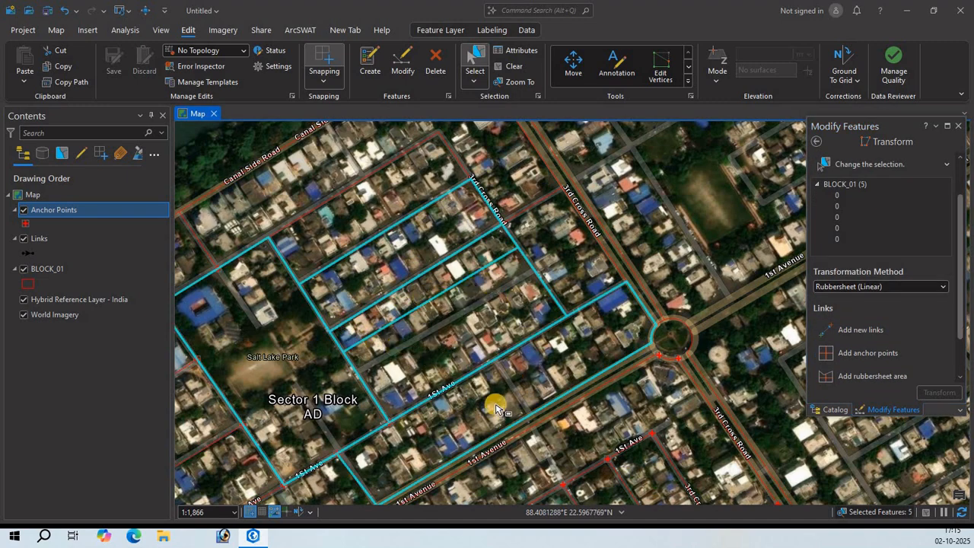
Add anchor points at BLOCK_01 corners around the five selected features, from Salt Lake Park to 3rd Cross Road.
{"action": "left_click", "coordinate": [861, 364]}
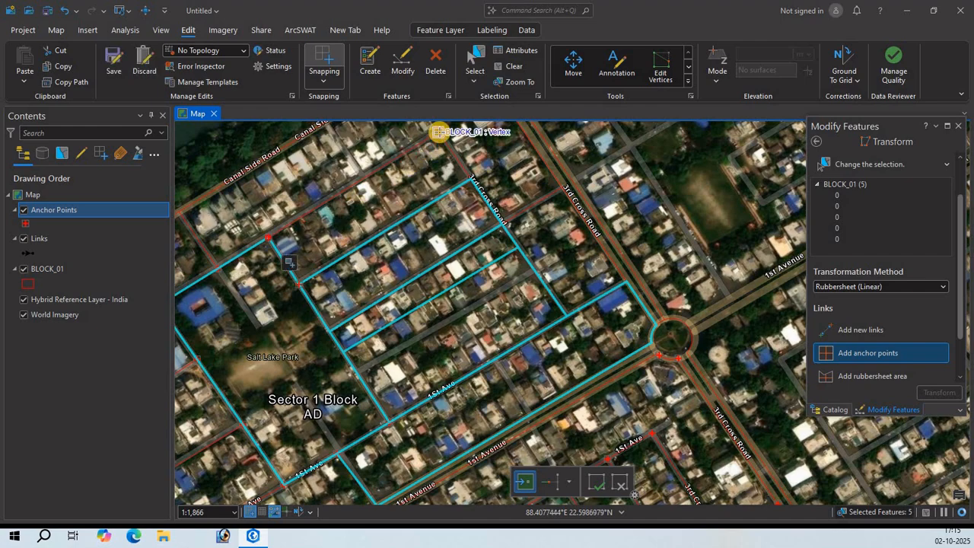
{"action": "left_click", "coordinate": [439, 132]}
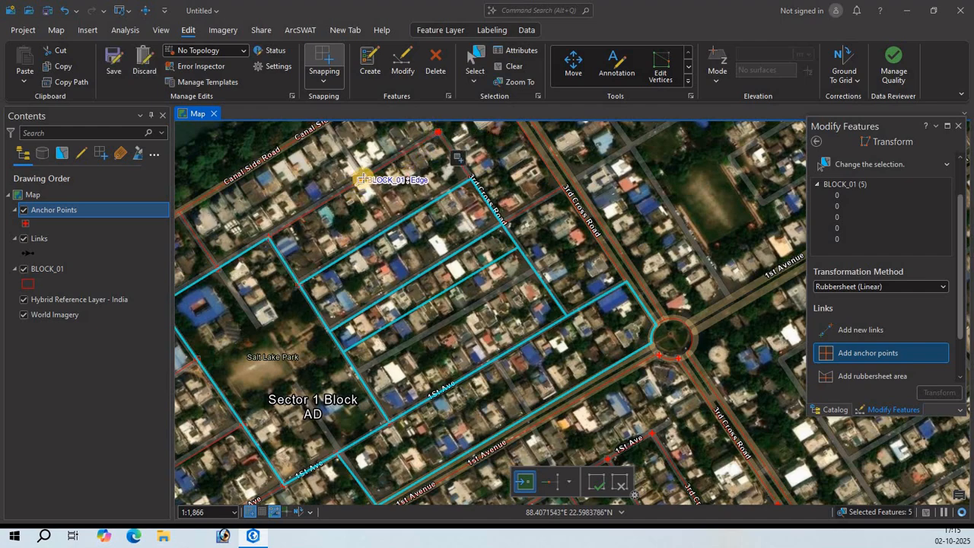
{"action": "left_click", "coordinate": [364, 178]}
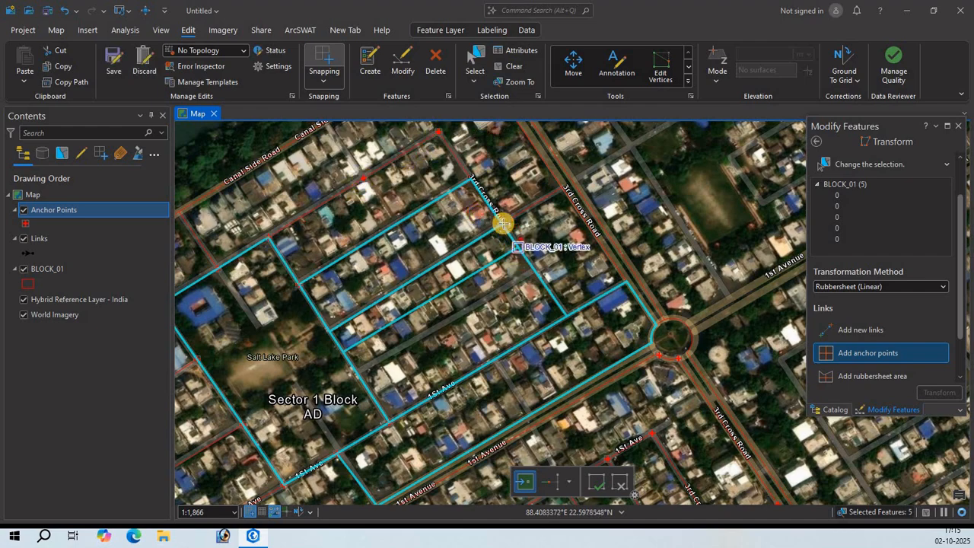
{"action": "left_click", "coordinate": [562, 186]}
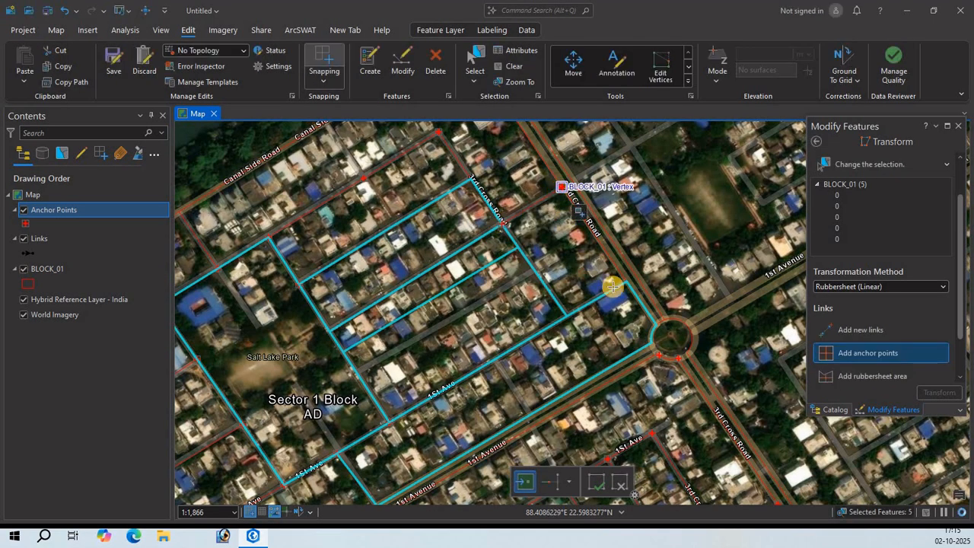
{"action": "left_click", "coordinate": [566, 315]}
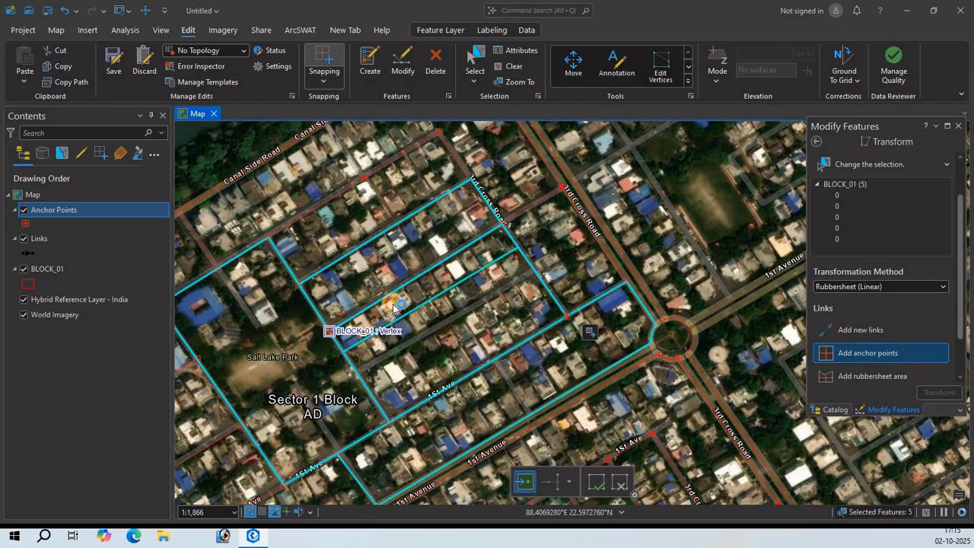
{"action": "left_click", "coordinate": [465, 263]}
{"action": "left_click", "coordinate": [508, 197]}
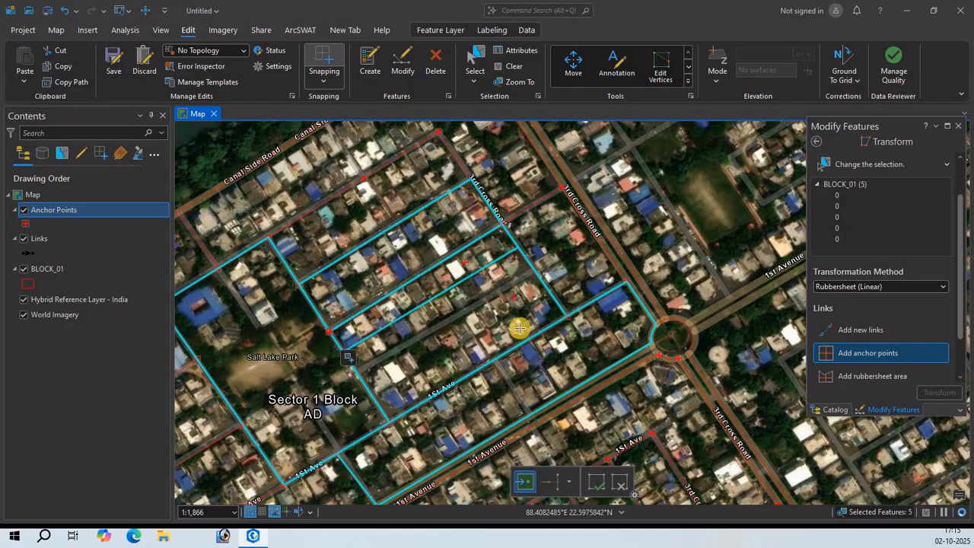
Apply the pending anchor points and link both ends of the misplaced line to the parallel street to its southeast.
{"action": "left_click", "coordinate": [851, 332]}
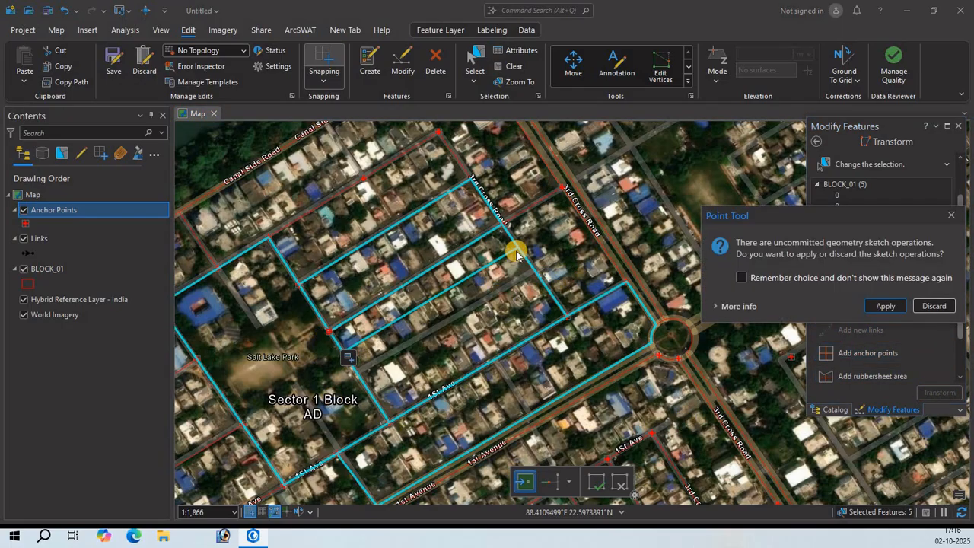
{"action": "left_click", "coordinate": [882, 306]}
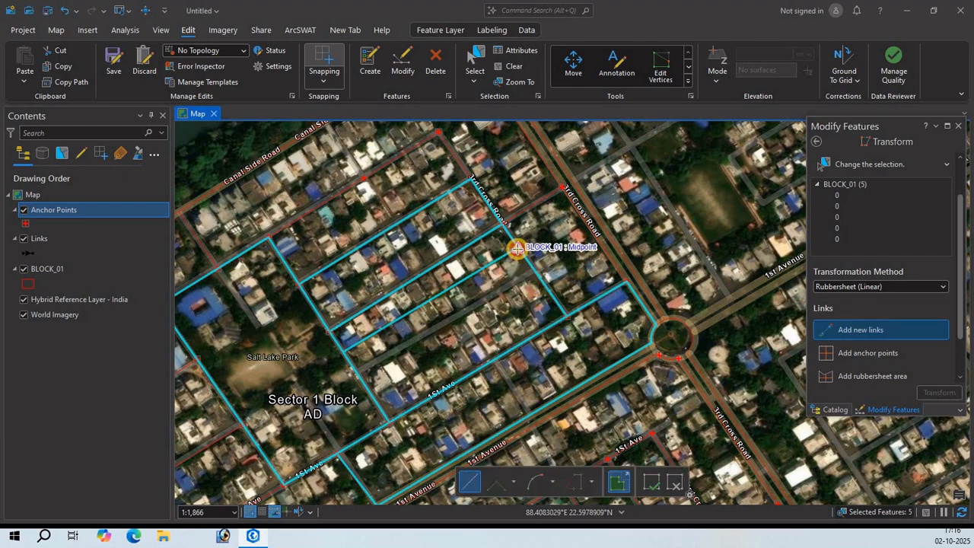
{"action": "left_click", "coordinate": [517, 248]}
{"action": "left_click", "coordinate": [538, 268]}
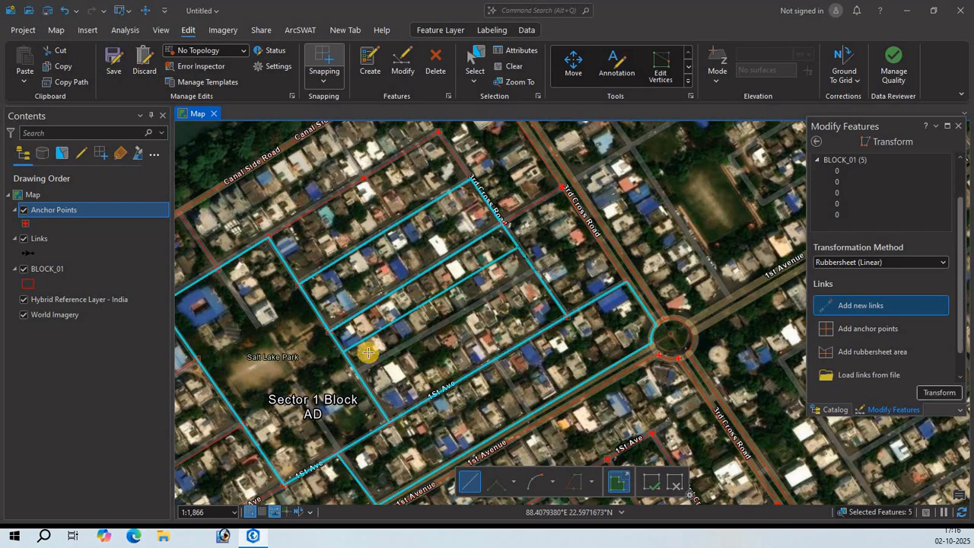
{"action": "left_click", "coordinate": [351, 369]}
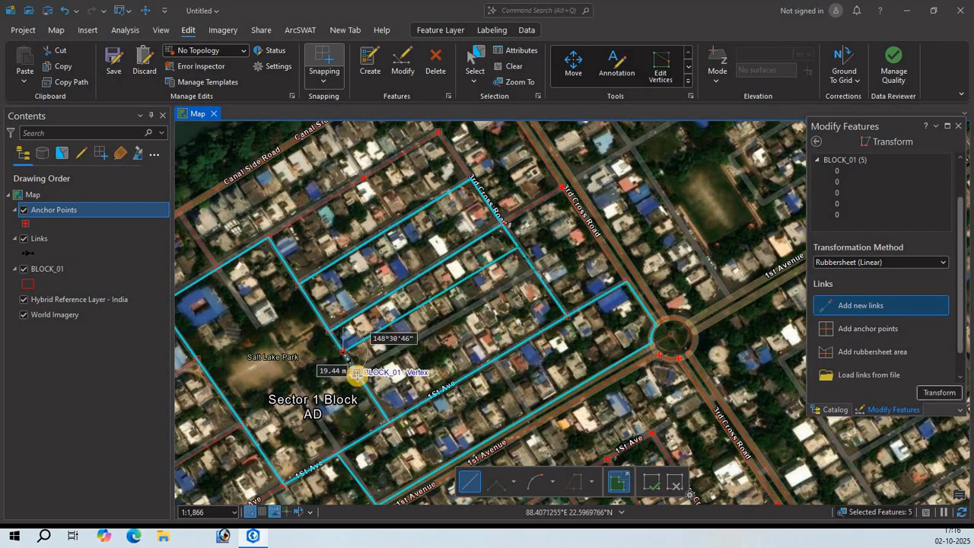
{"action": "left_click", "coordinate": [840, 307]}
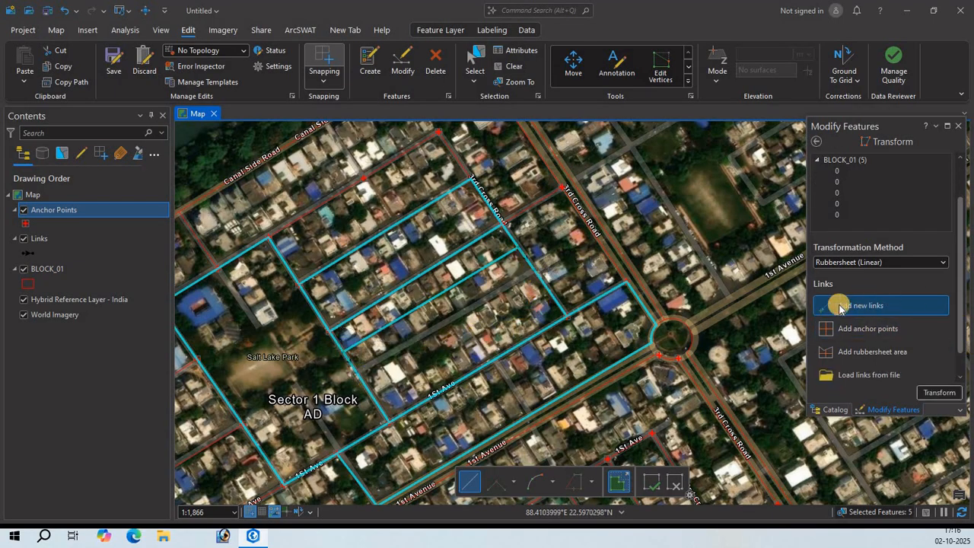
Run the Rubbersheet (Linear) transformation on the five selected features and save the edits.
{"action": "left_click", "coordinate": [936, 395]}
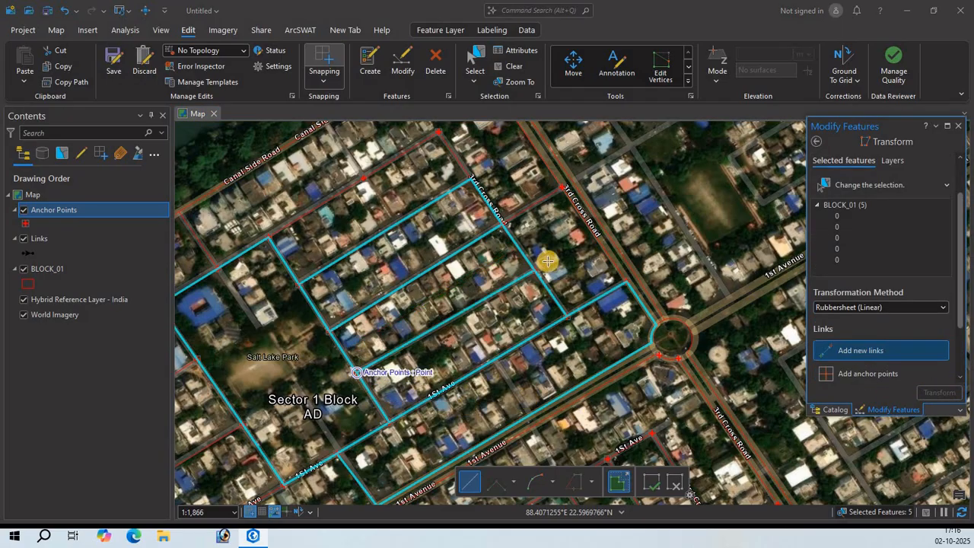
{"action": "scroll", "coordinate": [528, 352], "scroll_direction": "down", "scroll_amount": 3}
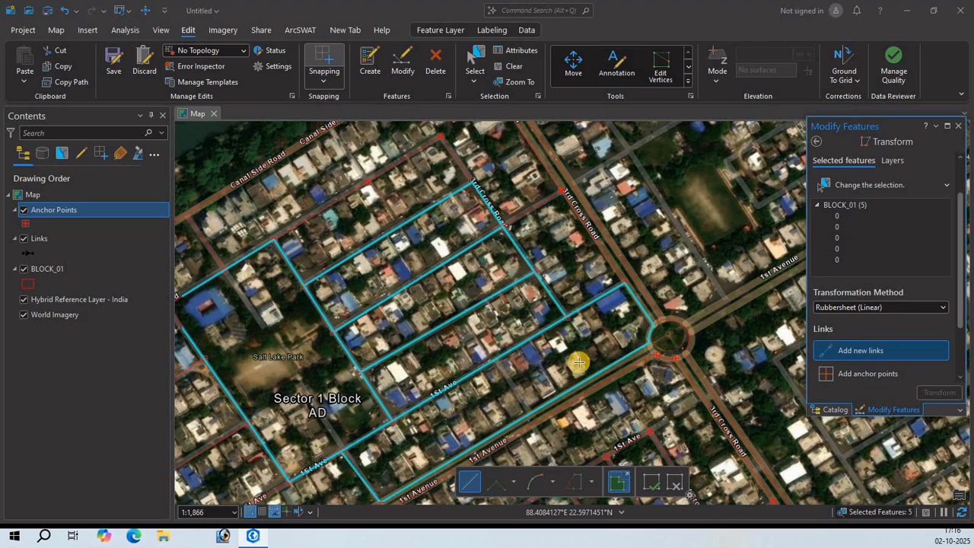
{"action": "left_click", "coordinate": [109, 61]}
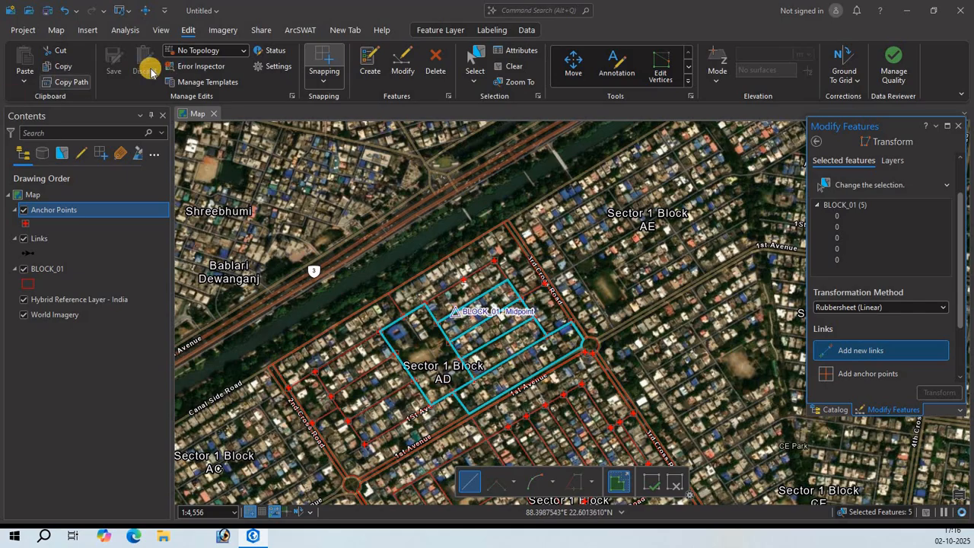
Hide the Anchor Points and Links layers on the map.
{"action": "left_click", "coordinate": [30, 239], "text": "ctrl"}
{"action": "left_click", "coordinate": [24, 210]}
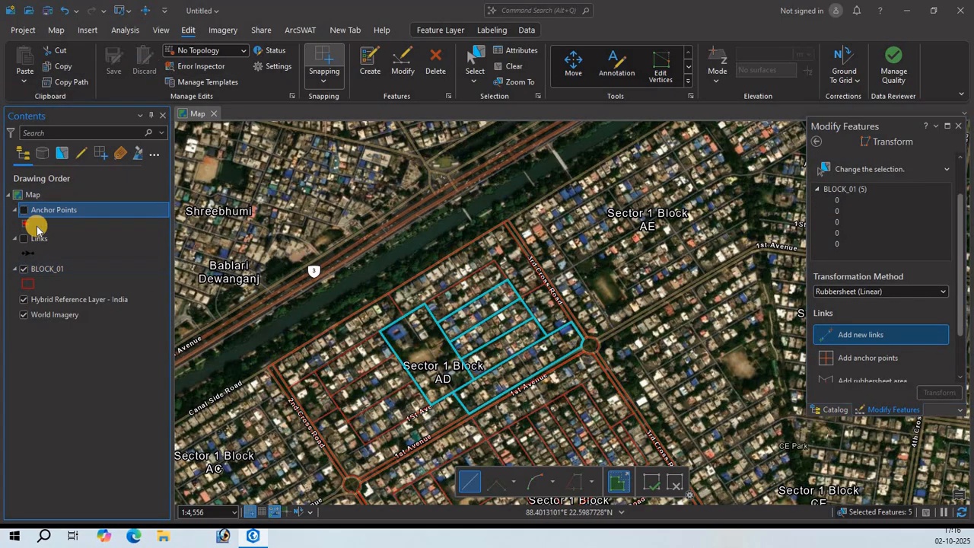
{"action": "left_click", "coordinate": [23, 238]}
Start an Export Features operation for the BLOCK_01 layer.
{"action": "scroll", "coordinate": [505, 388], "scroll_direction": "down", "scroll_amount": 3}
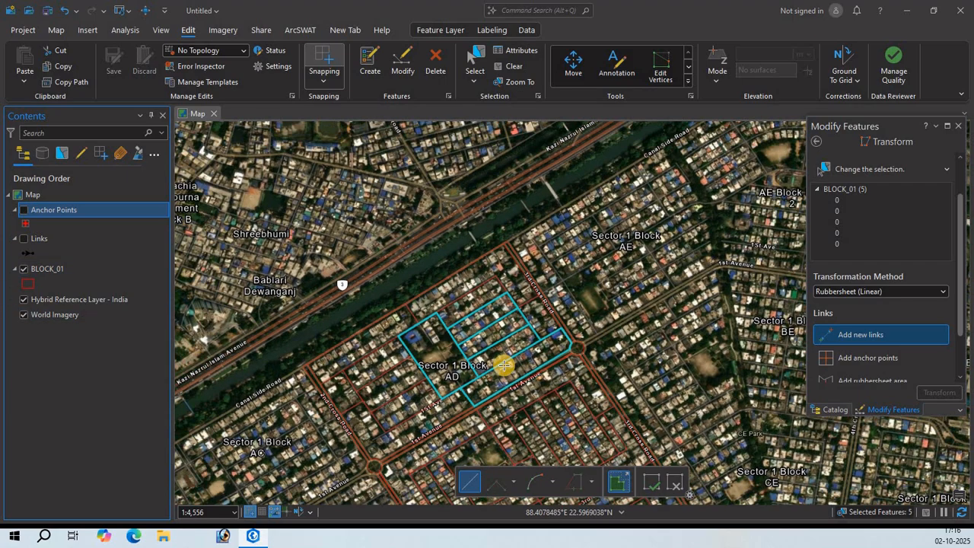
{"action": "left_click", "coordinate": [47, 271]}
{"action": "right_click", "coordinate": [46, 271]}
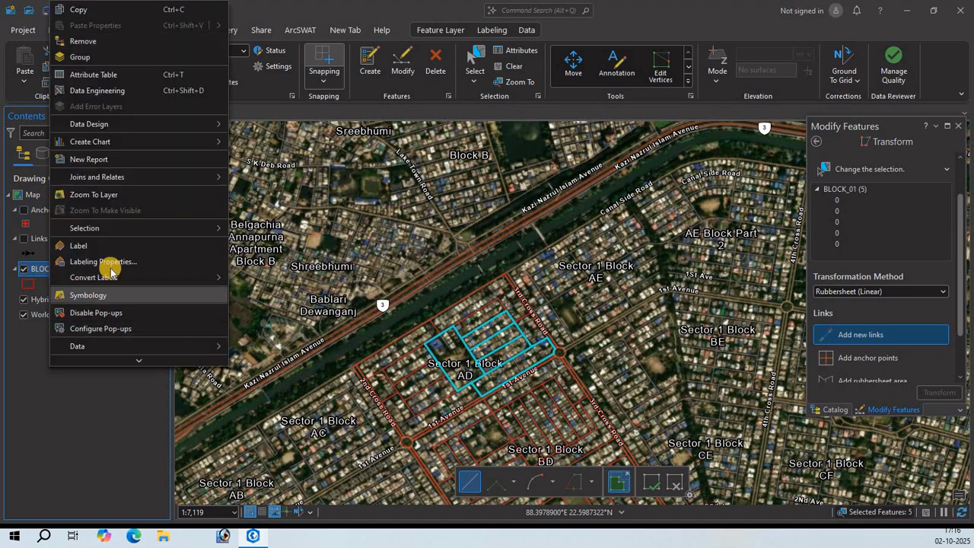
{"action": "scroll", "coordinate": [118, 255], "scroll_direction": "down", "scroll_amount": 2}
{"action": "mouse_move", "coordinate": [103, 291]}
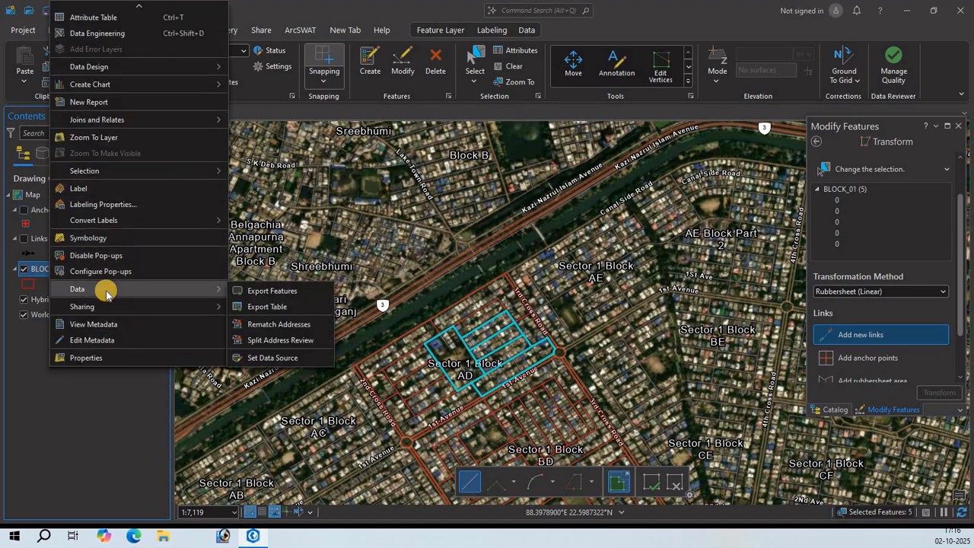
{"action": "left_click", "coordinate": [268, 293]}
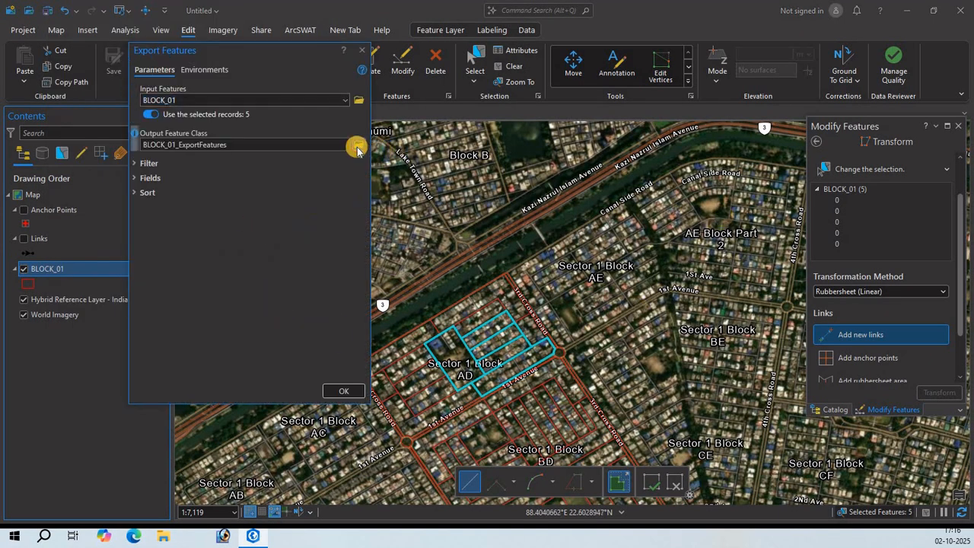
Clear the feature selection and export all of BLOCK_01 as 1234.shp to the folder holding BLOCK_01.shp under cadastral on Local Disk (C:).
{"action": "left_click", "coordinate": [357, 147]}
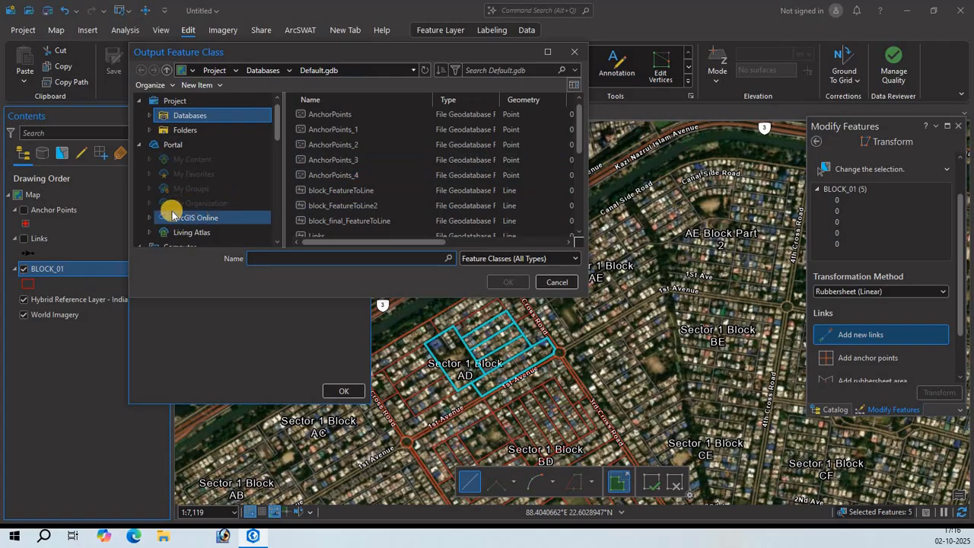
{"action": "scroll", "coordinate": [200, 195], "scroll_direction": "down", "scroll_amount": 2}
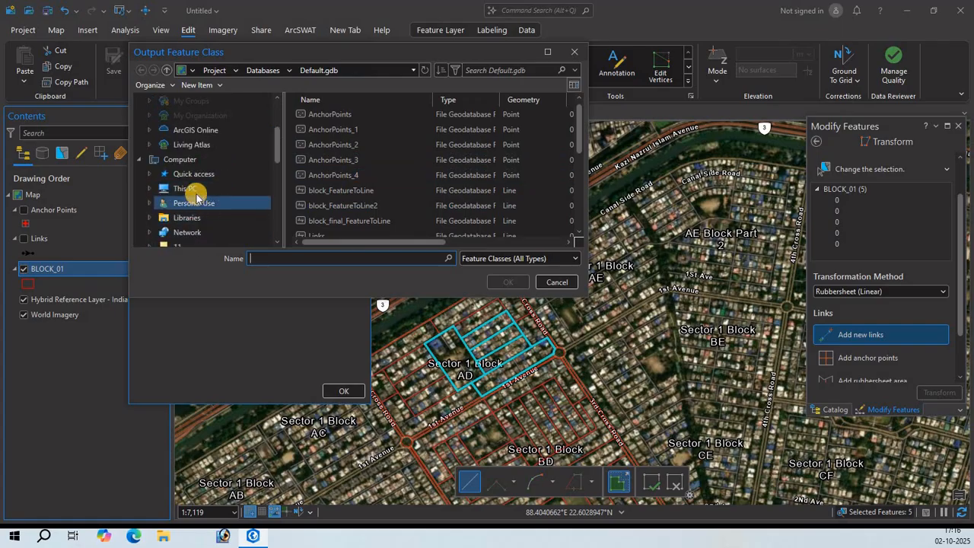
{"action": "left_click", "coordinate": [179, 188]}
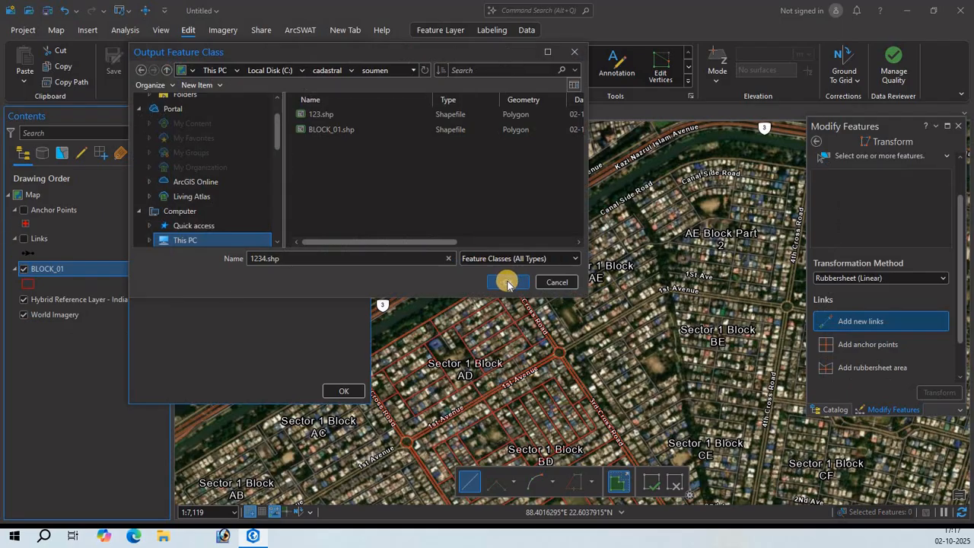
{"action": "left_click", "coordinate": [507, 281]}
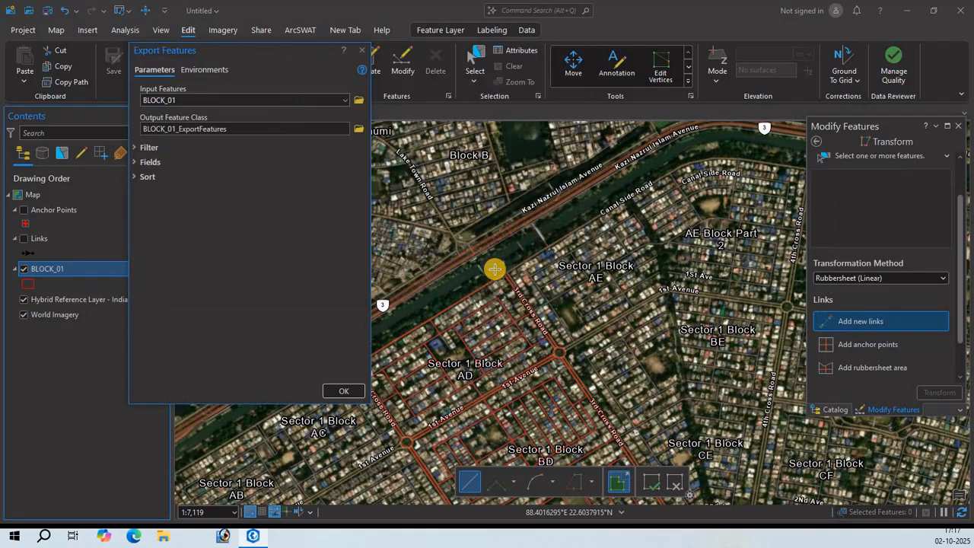
{"action": "left_click", "coordinate": [342, 389]}
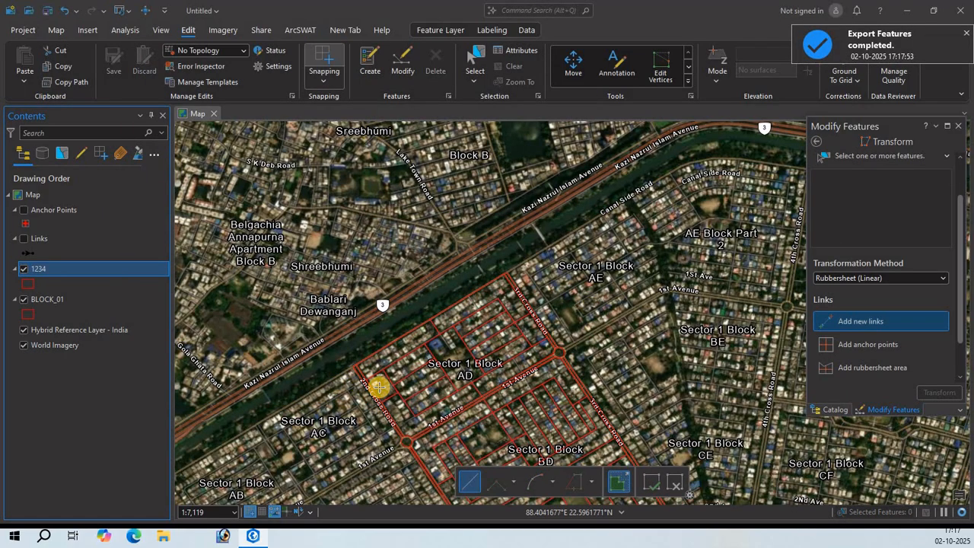
Hide the BLOCK_01, Hybrid Reference Layer - India and World Imagery layers to inspect the whole exported 1234 layer alone.
{"action": "left_click", "coordinate": [31, 302]}
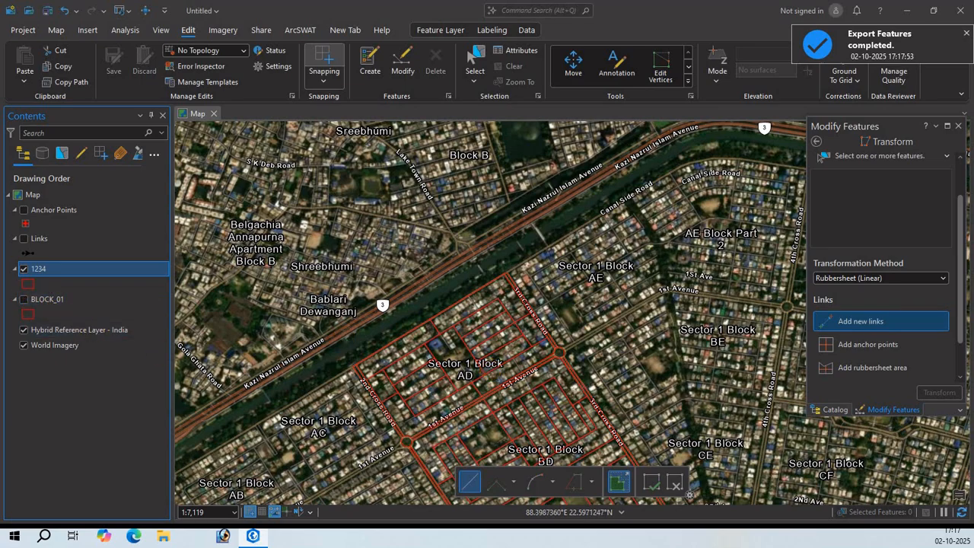
{"action": "left_click", "coordinate": [25, 332]}
{"action": "left_click", "coordinate": [25, 347]}
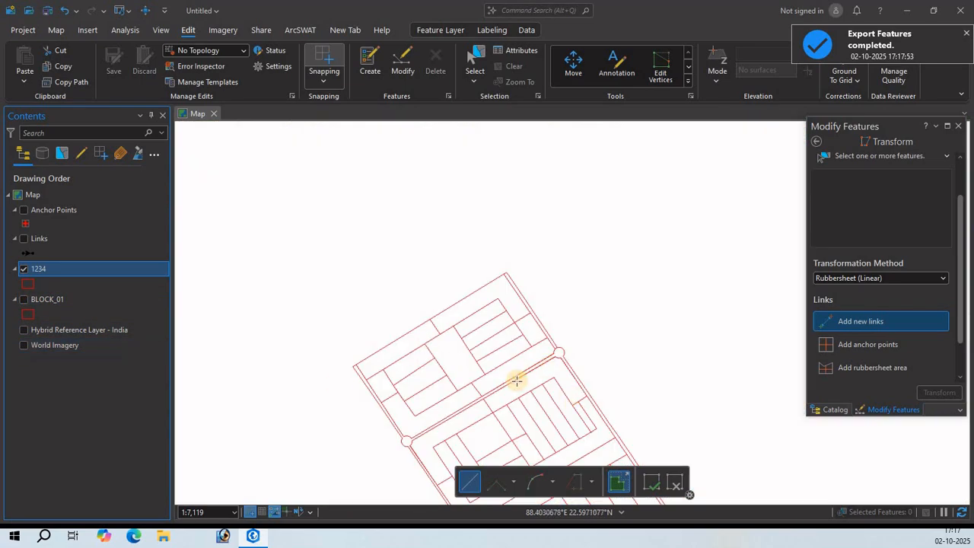
{"action": "left_click_drag", "start_coordinate": [515, 383], "coordinate": [472, 199]}
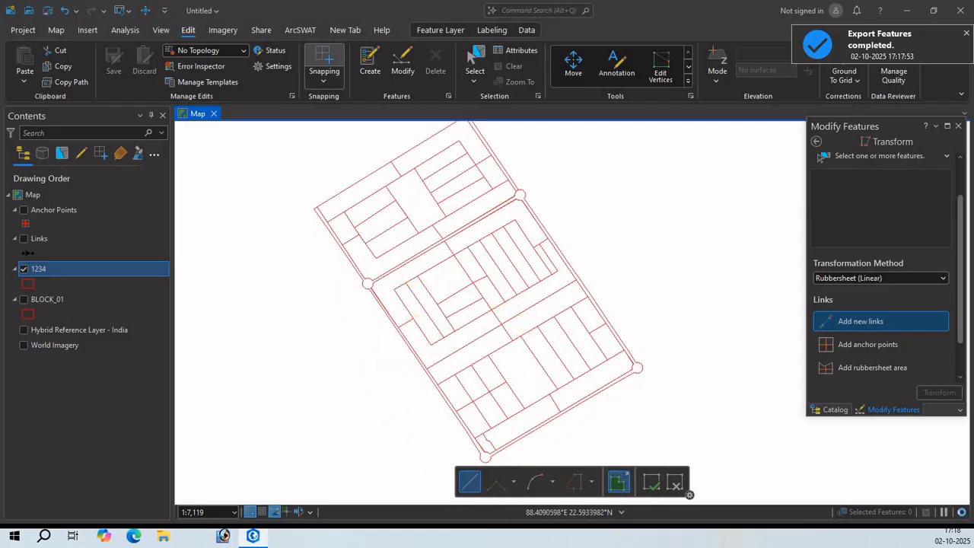
{"action": "left_click", "coordinate": [21, 304]}
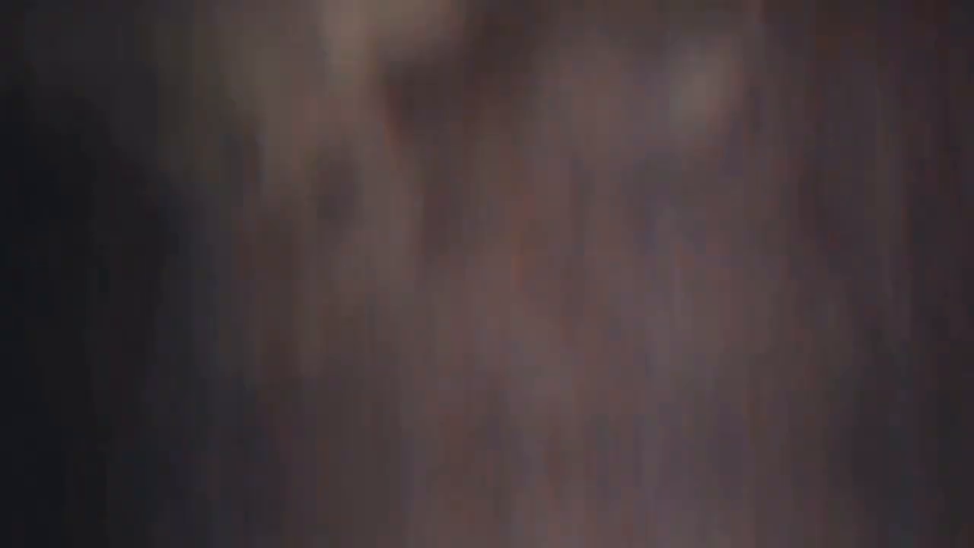